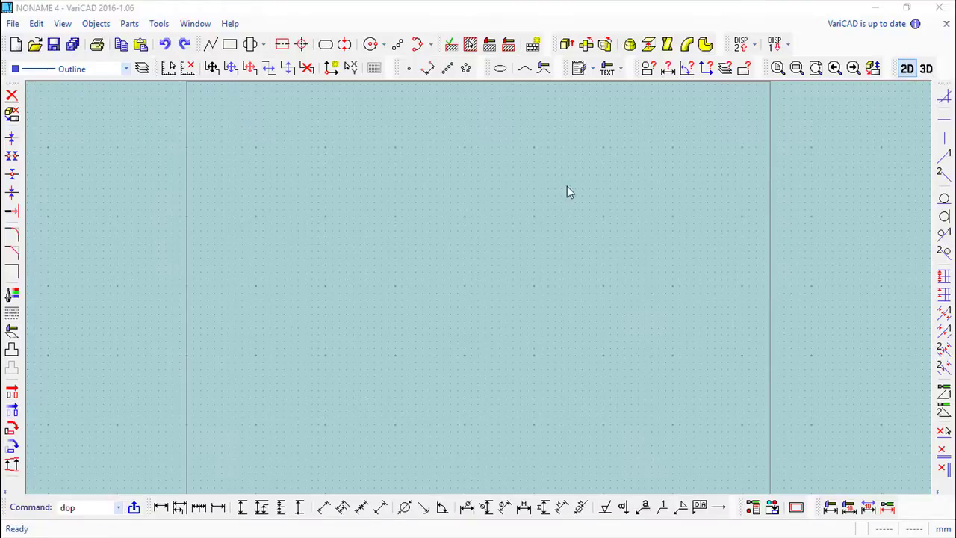
Step: Look over the mechanical part calculations offered in both the 2D and 3D environments, then return to 2D
{"action": "left_click", "coordinate": [88, 26]}
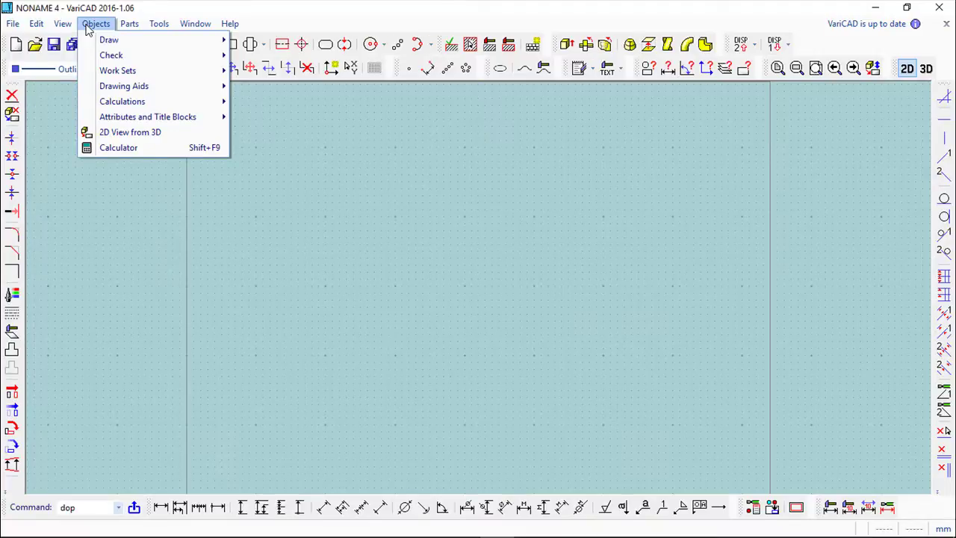
{"action": "mouse_move", "coordinate": [124, 105]}
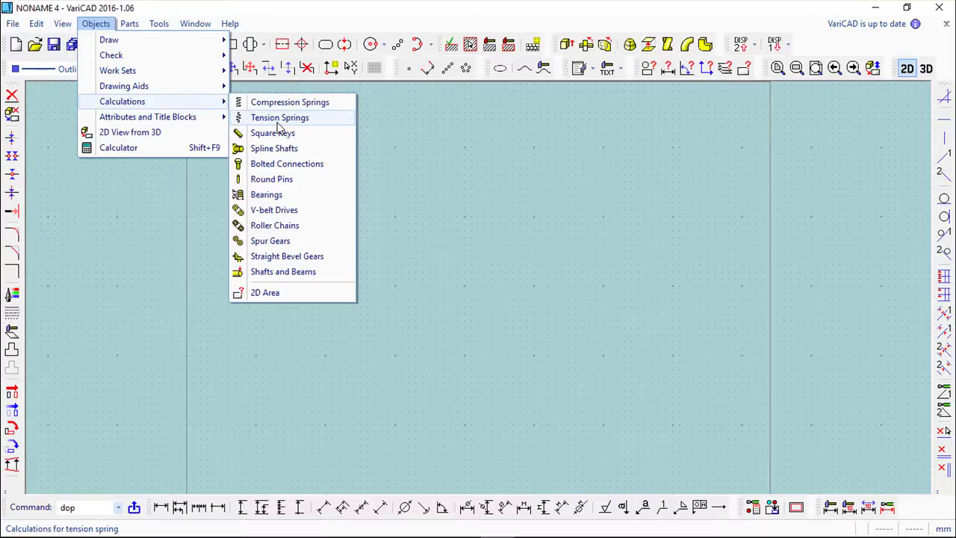
{"action": "key", "text": "Escape"}
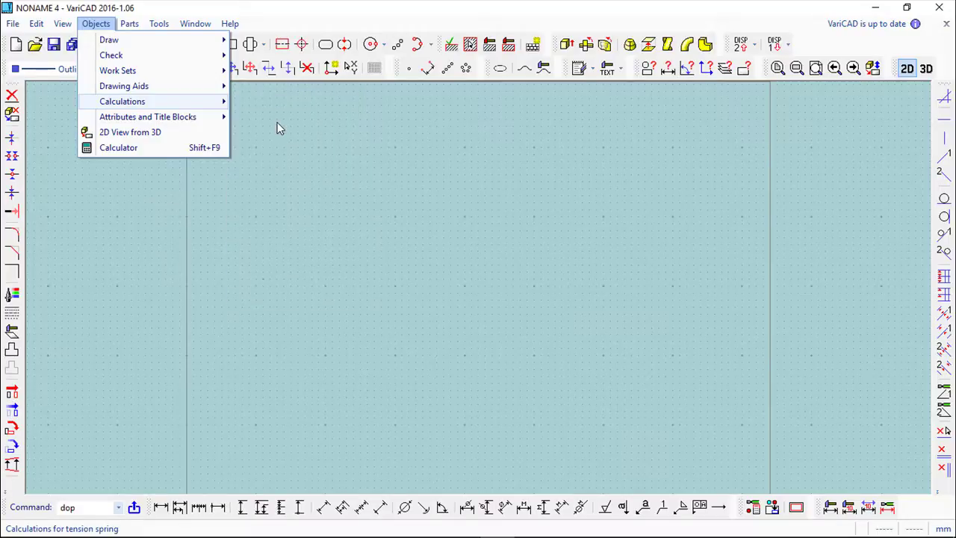
{"action": "key", "text": "Escape"}
{"action": "left_click", "coordinate": [926, 69]}
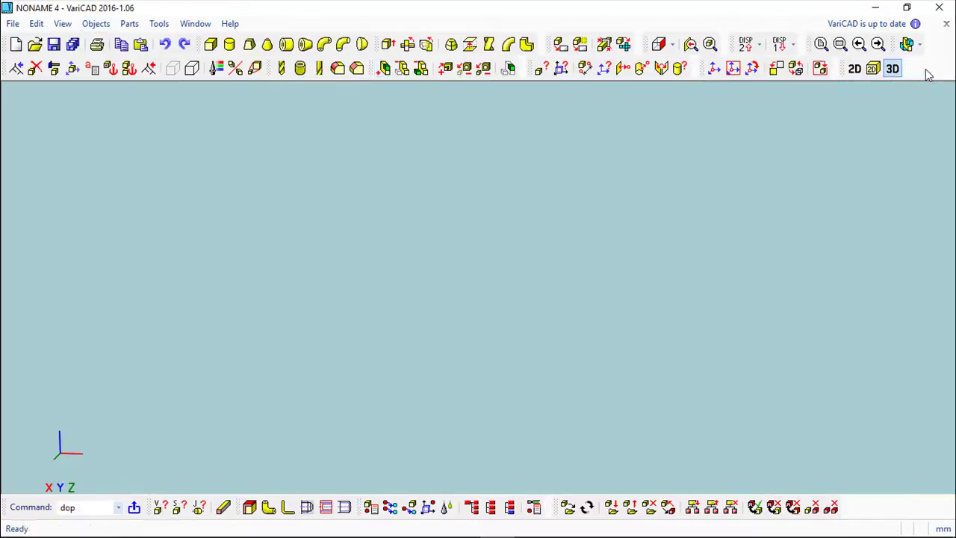
{"action": "left_click", "coordinate": [95, 24]}
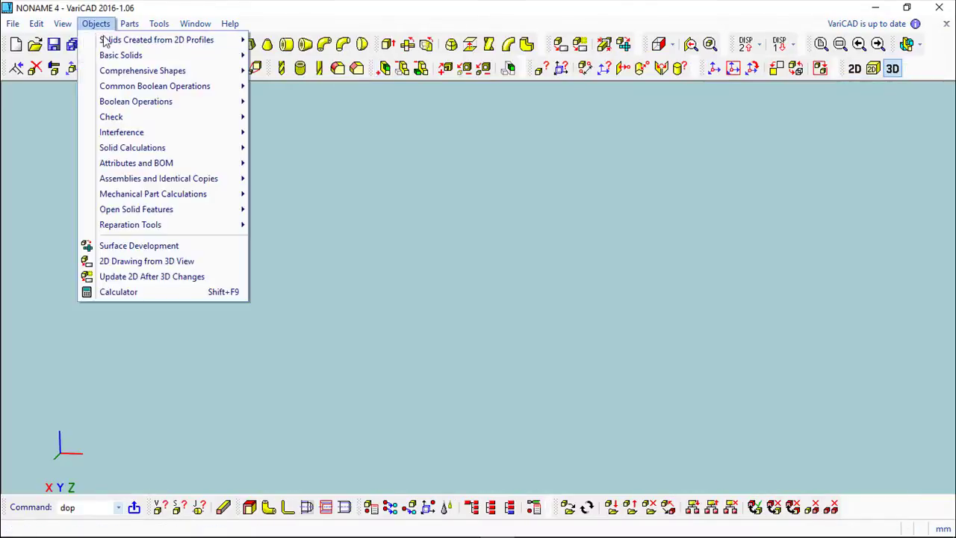
{"action": "mouse_move", "coordinate": [155, 200]}
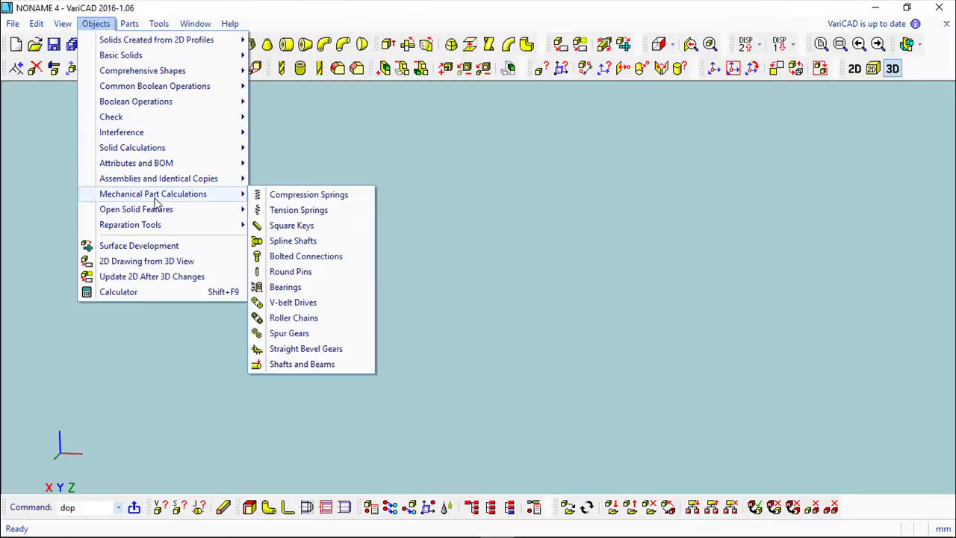
{"action": "left_click", "coordinate": [303, 364]}
{"action": "left_click", "coordinate": [855, 68]}
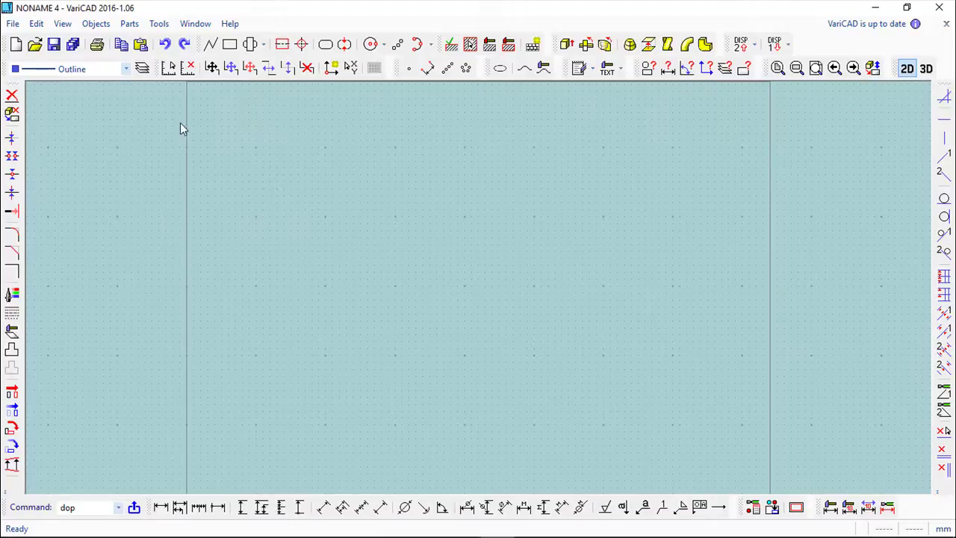
Step: Start a bolted connection calculation with an external force of 500 N and an allowable stress of 420 MPa
{"action": "left_click", "coordinate": [95, 23]}
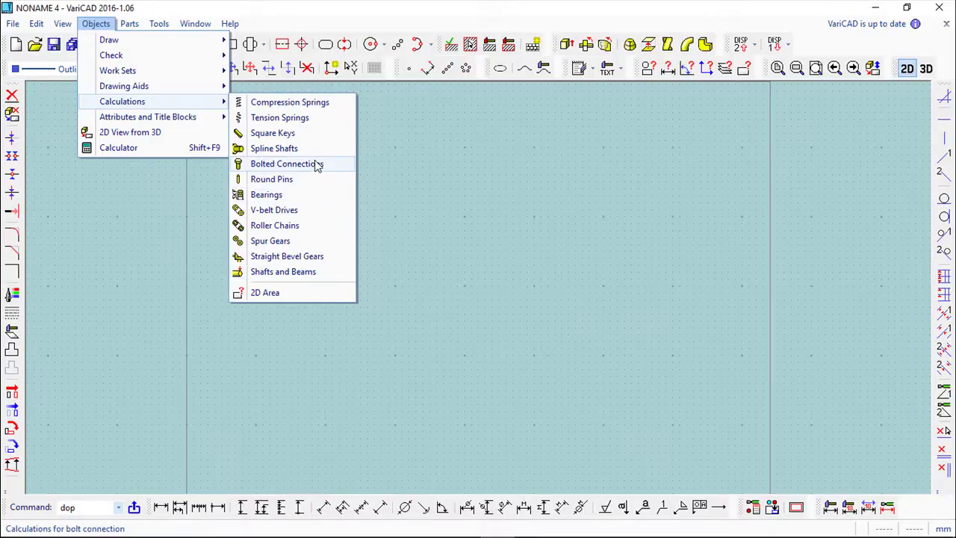
{"action": "left_click", "coordinate": [292, 170]}
{"action": "left_click_drag", "start_coordinate": [297, 48], "coordinate": [614, 132]}
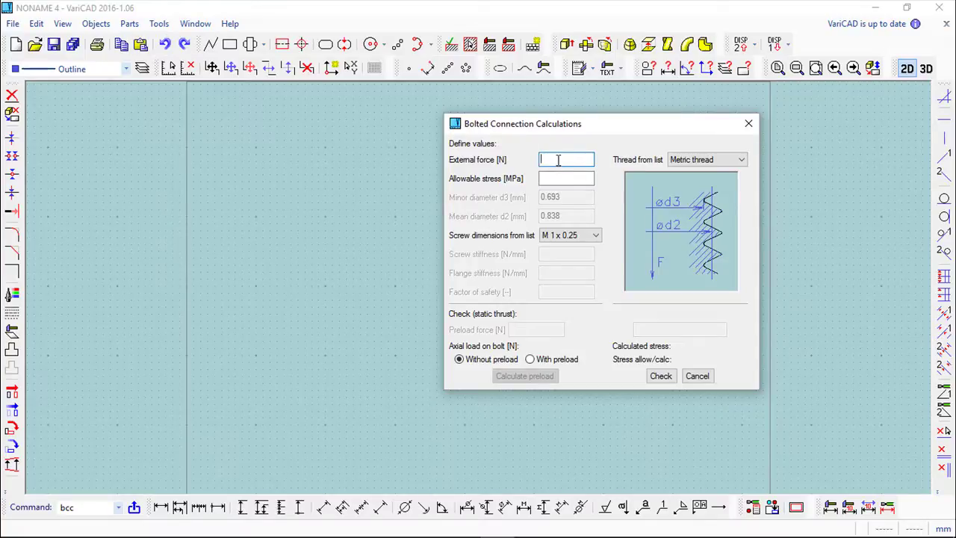
{"action": "type", "text": "500"}
{"action": "left_click", "coordinate": [578, 179]}
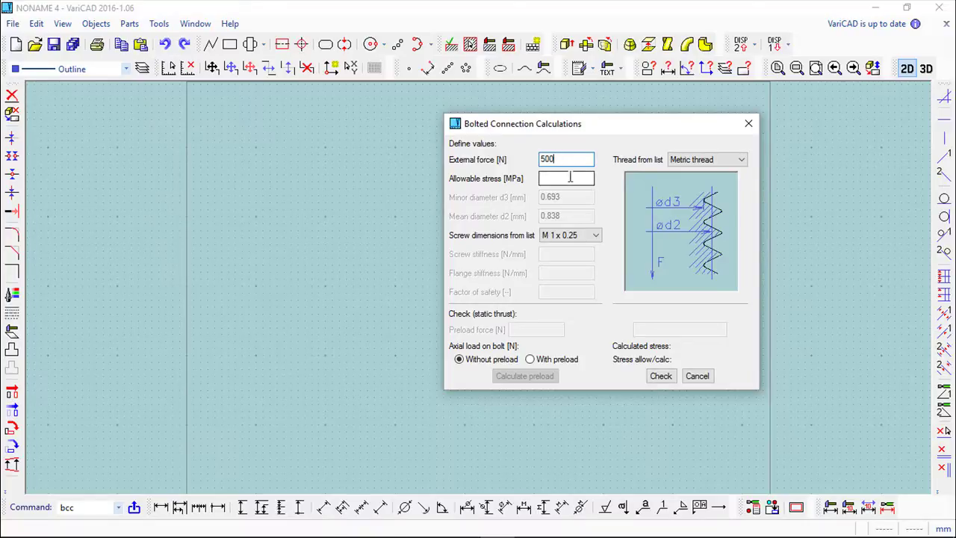
{"action": "type", "text": "420"}
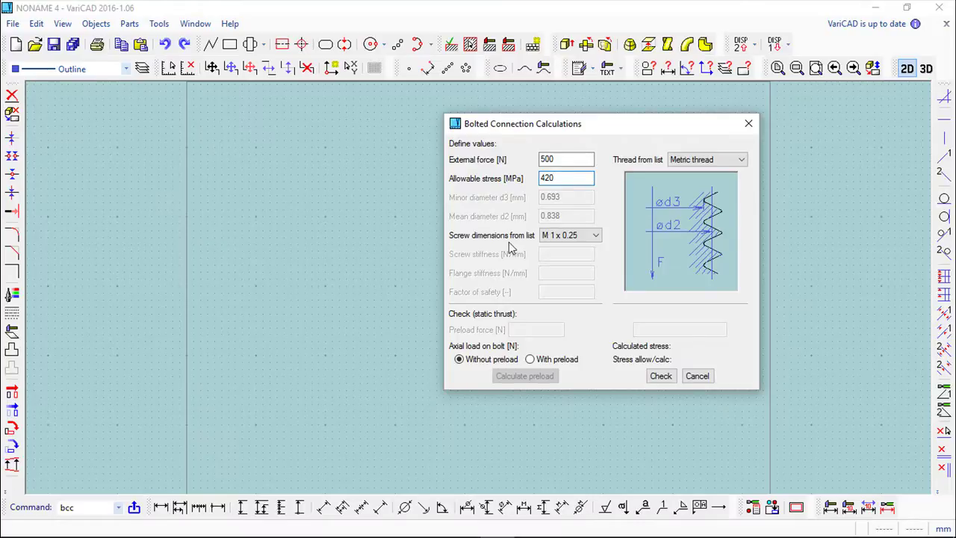
Step: Choose the M 3 x 0.5 screw and check it without preload
{"action": "left_click", "coordinate": [597, 236]}
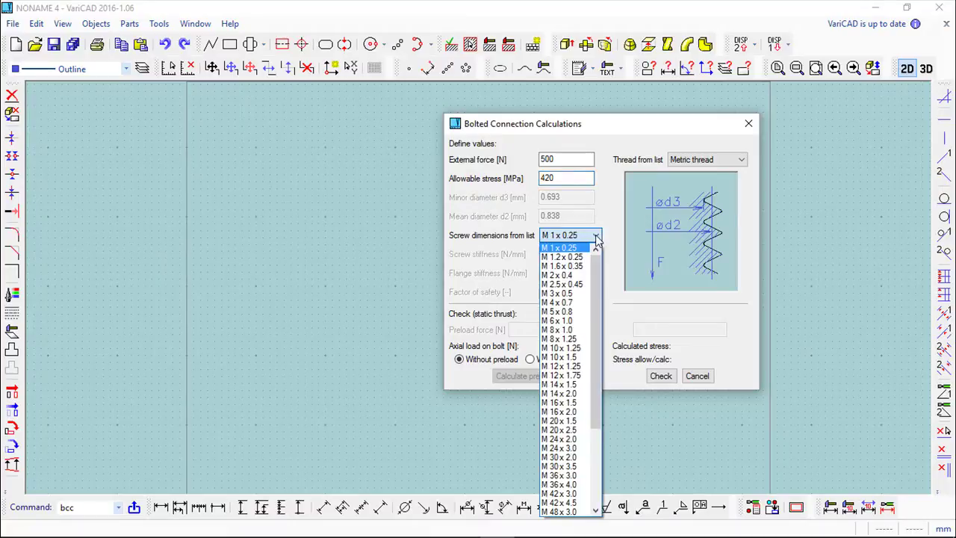
{"action": "left_click", "coordinate": [561, 294]}
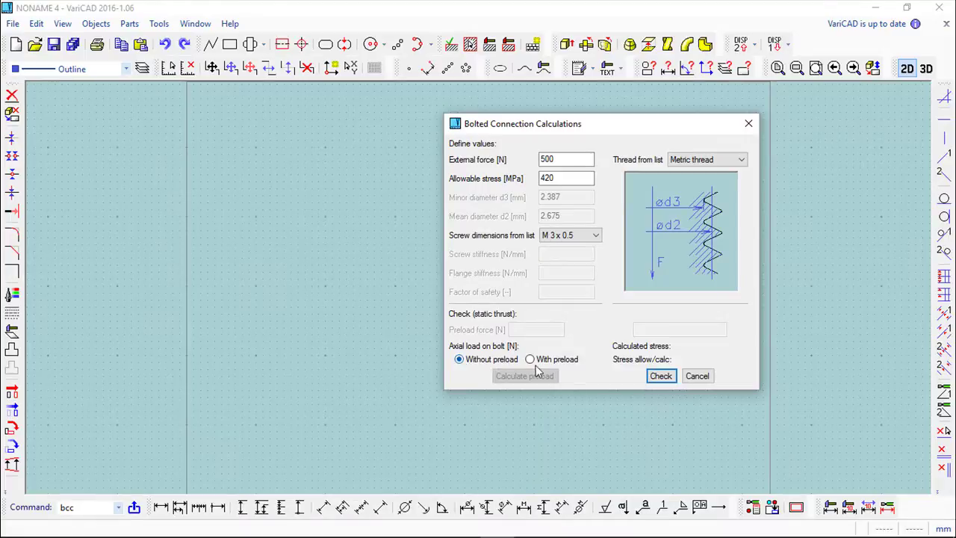
{"action": "left_click", "coordinate": [662, 377]}
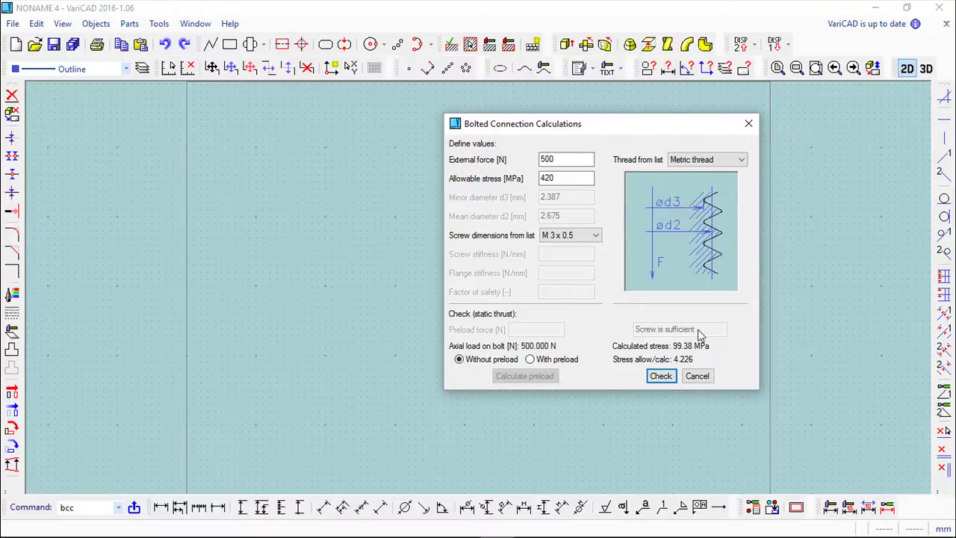
Step: Raise the external force to 5000 N and check the M 3 x 0.5 screw again
{"action": "left_click", "coordinate": [563, 159]}
{"action": "type", "text": "0"}
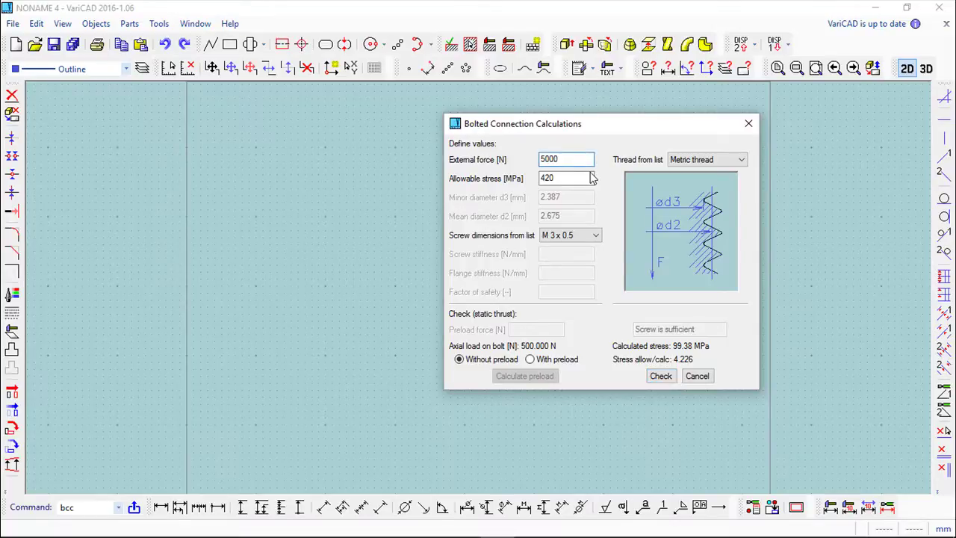
{"action": "left_click", "coordinate": [661, 377]}
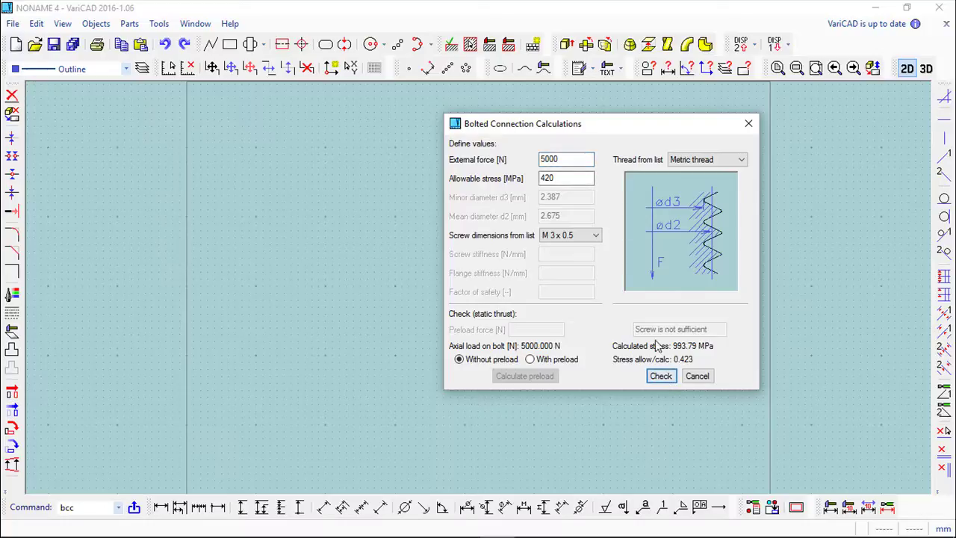
Step: Check the M 4 x 0.7 and M 5 x 0.8 screw sizes against the 5000 N load and close the bolted connection calculation
{"action": "left_click", "coordinate": [597, 238]}
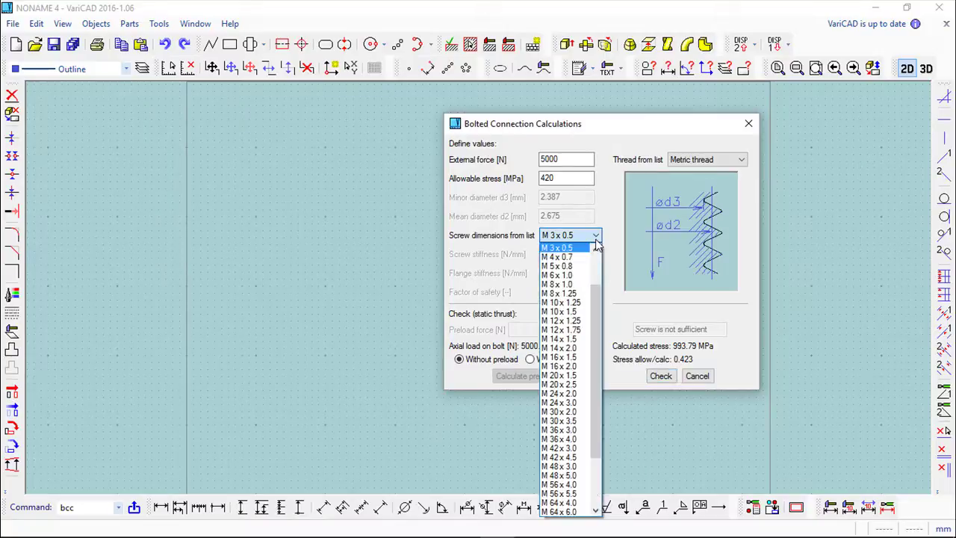
{"action": "left_click", "coordinate": [562, 257]}
{"action": "left_click", "coordinate": [661, 380]}
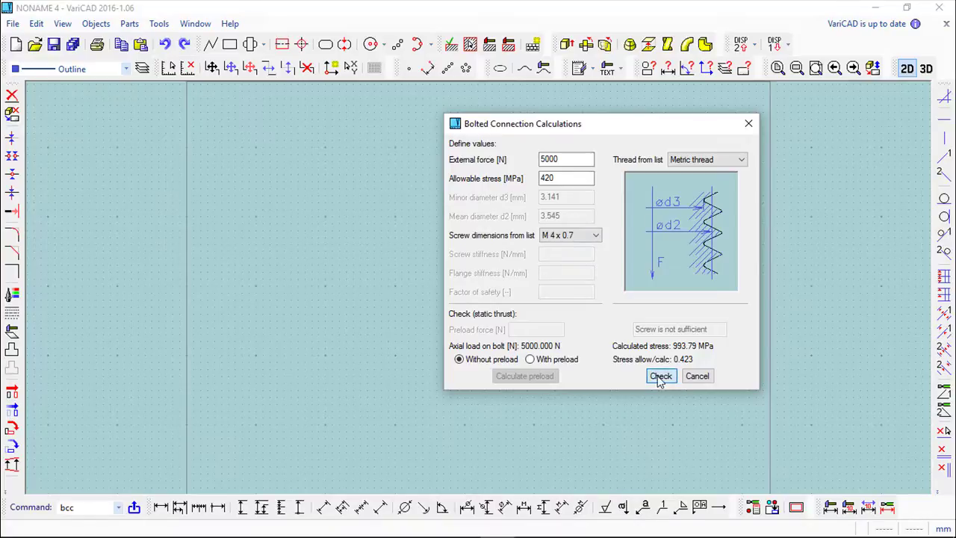
{"action": "left_click", "coordinate": [595, 236]}
{"action": "left_click", "coordinate": [567, 265]}
{"action": "left_click", "coordinate": [661, 377]}
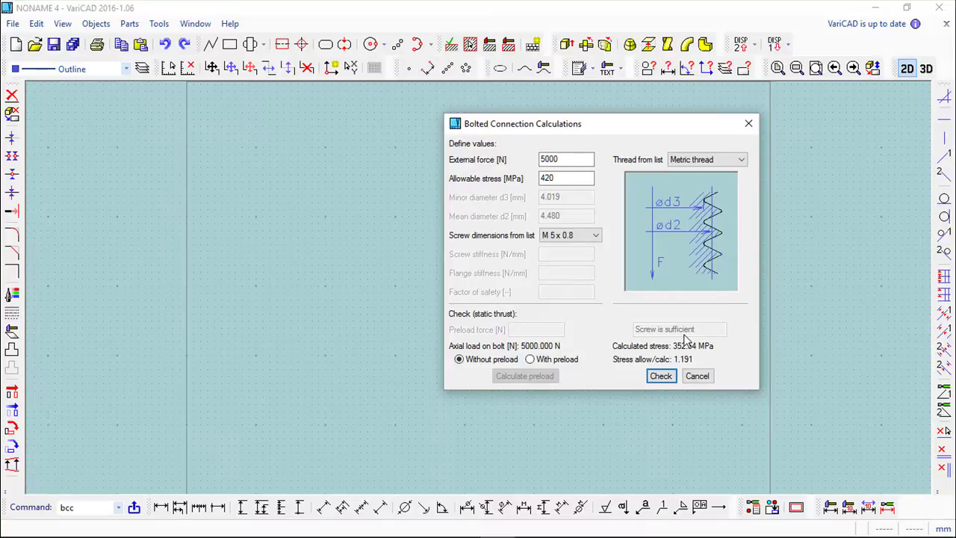
{"action": "left_click", "coordinate": [707, 381]}
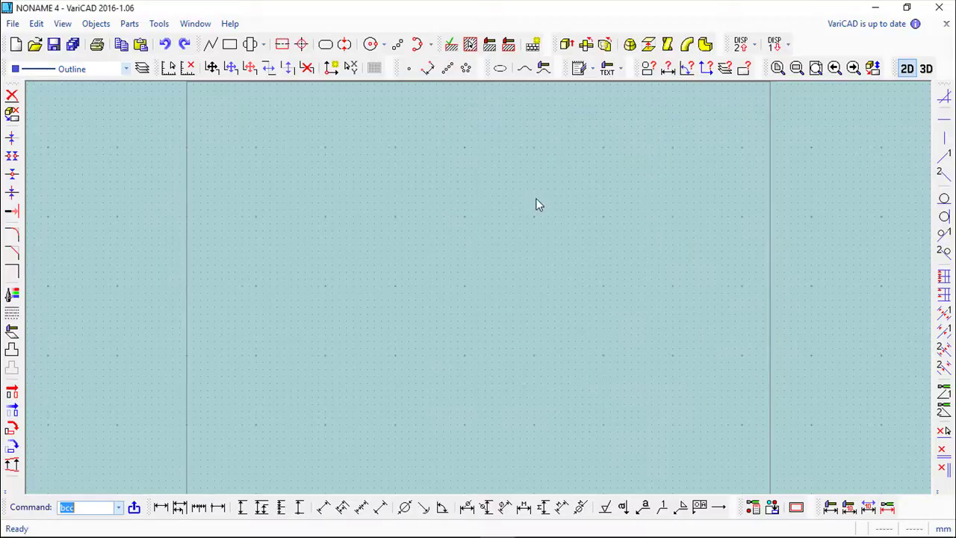
Step: Start a bearing calculation of type Control with an out-of-balance rotor load and a face-to-face bearing couple
{"action": "left_click", "coordinate": [96, 23]}
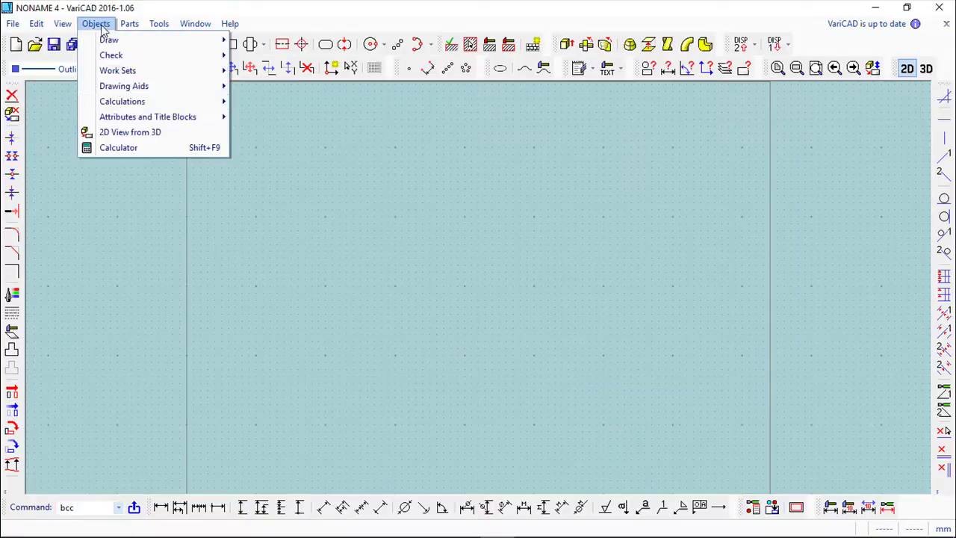
{"action": "mouse_move", "coordinate": [139, 105]}
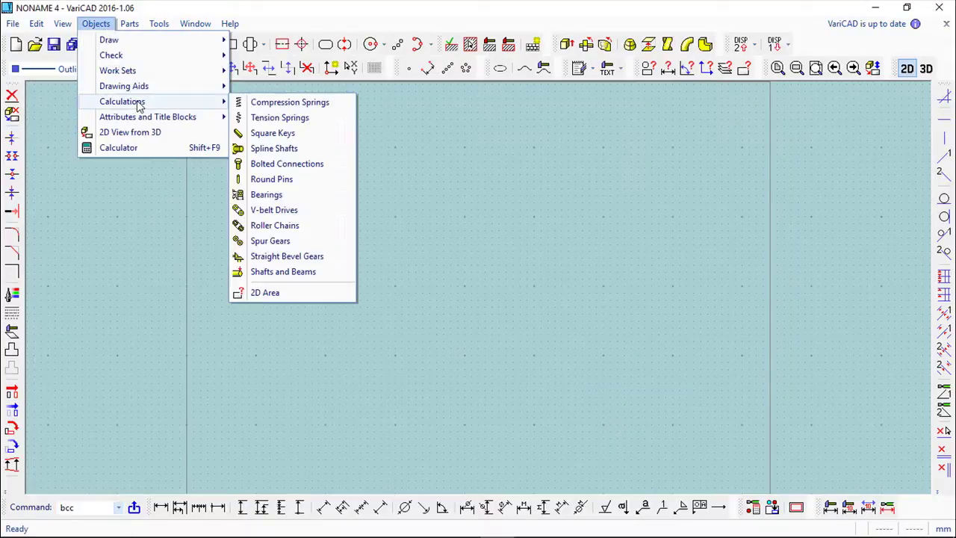
{"action": "left_click", "coordinate": [290, 195]}
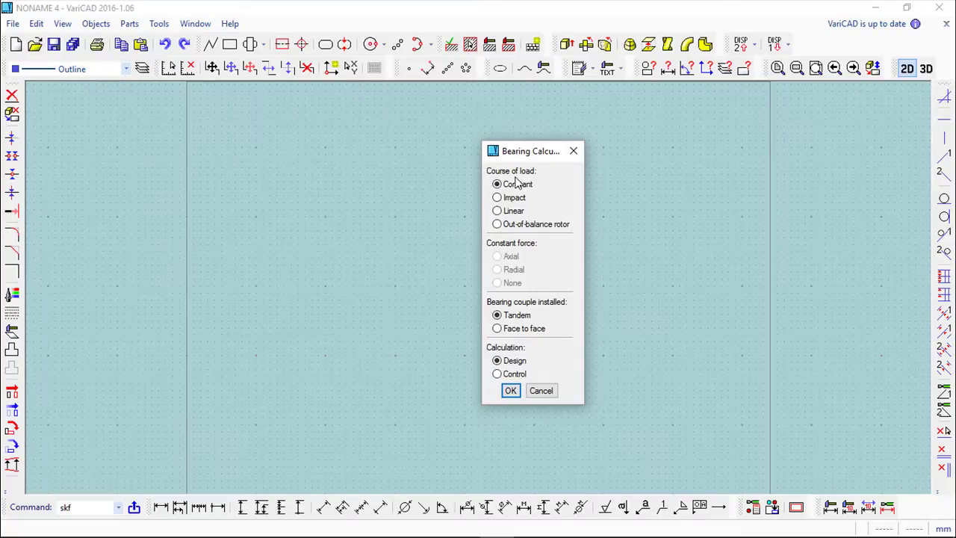
{"action": "left_click", "coordinate": [498, 224]}
{"action": "left_click", "coordinate": [497, 330]}
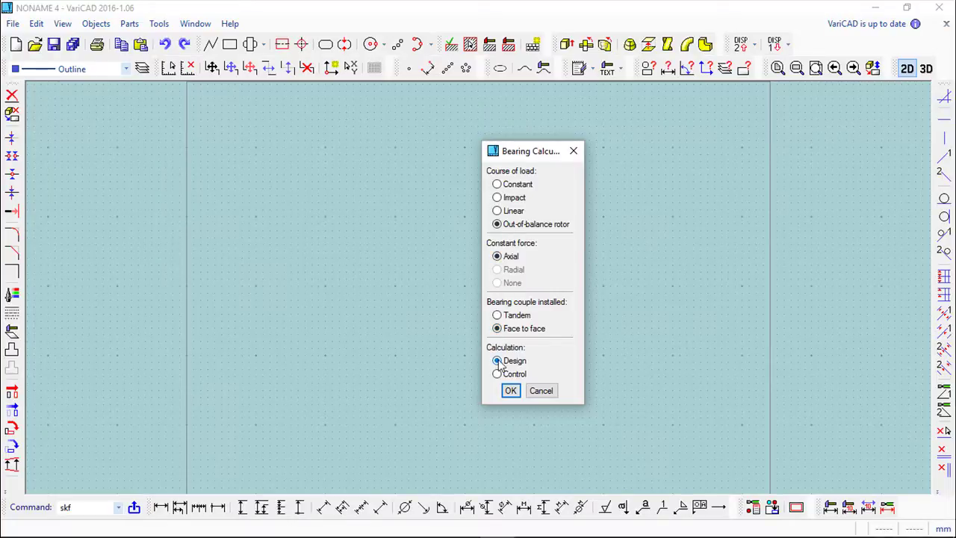
{"action": "left_click", "coordinate": [497, 375]}
{"action": "left_click", "coordinate": [511, 392]}
Step: Set radial force 500 N, unbalanced force 100 N, axial force 200 N, 1000 revolutions per minute and a required rating life of 5000 hours
{"action": "left_click_drag", "start_coordinate": [503, 288], "coordinate": [608, 159]}
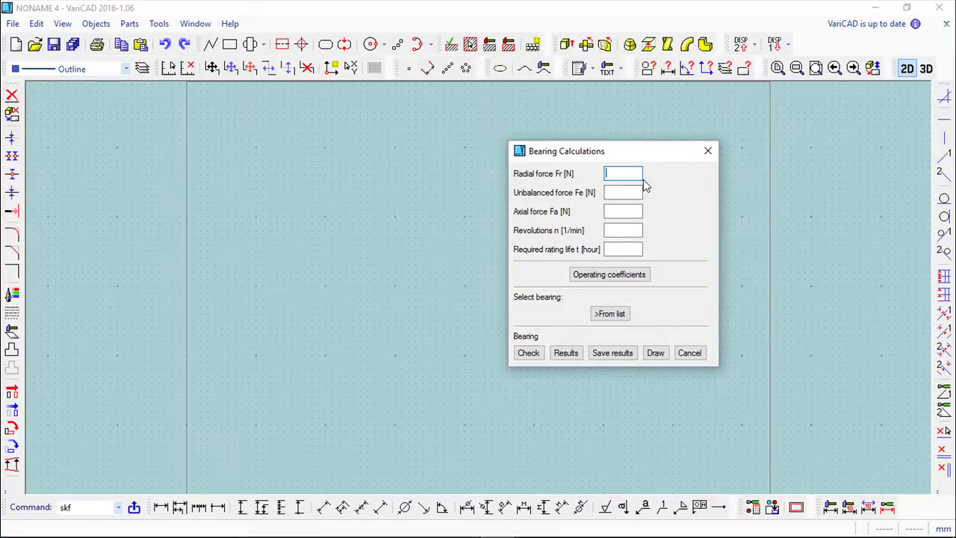
{"action": "left_click", "coordinate": [610, 192]}
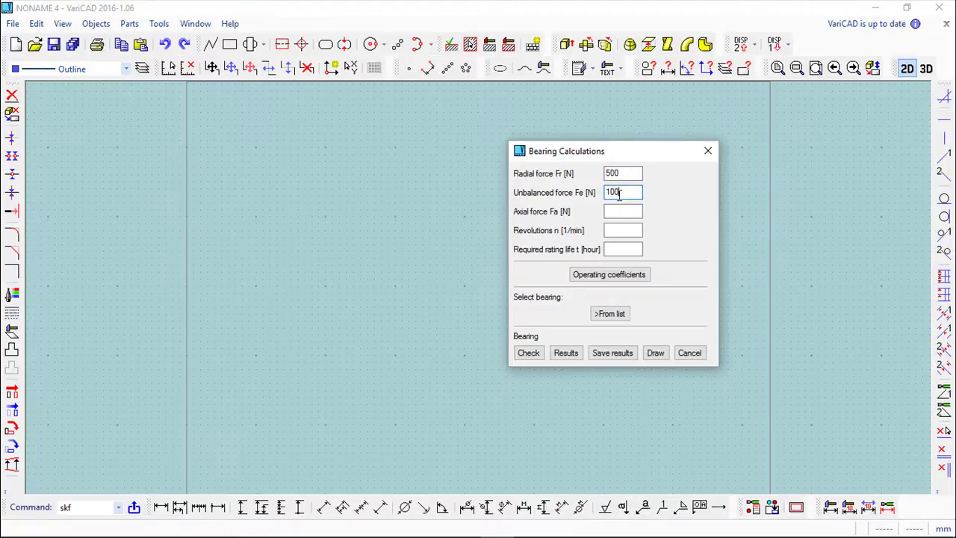
{"action": "left_click", "coordinate": [619, 212]}
{"action": "left_click", "coordinate": [617, 230]}
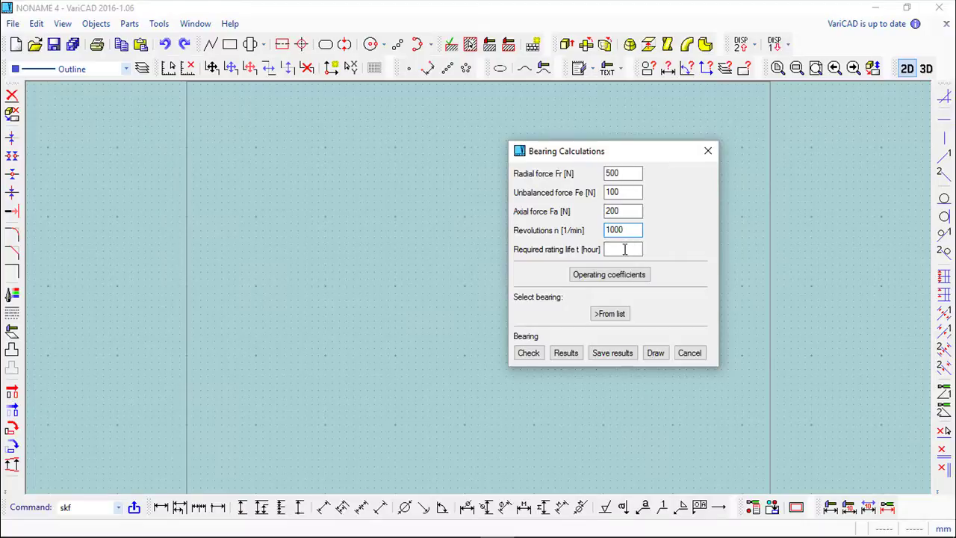
{"action": "left_click", "coordinate": [626, 249]}
{"action": "type", "text": "5000"}
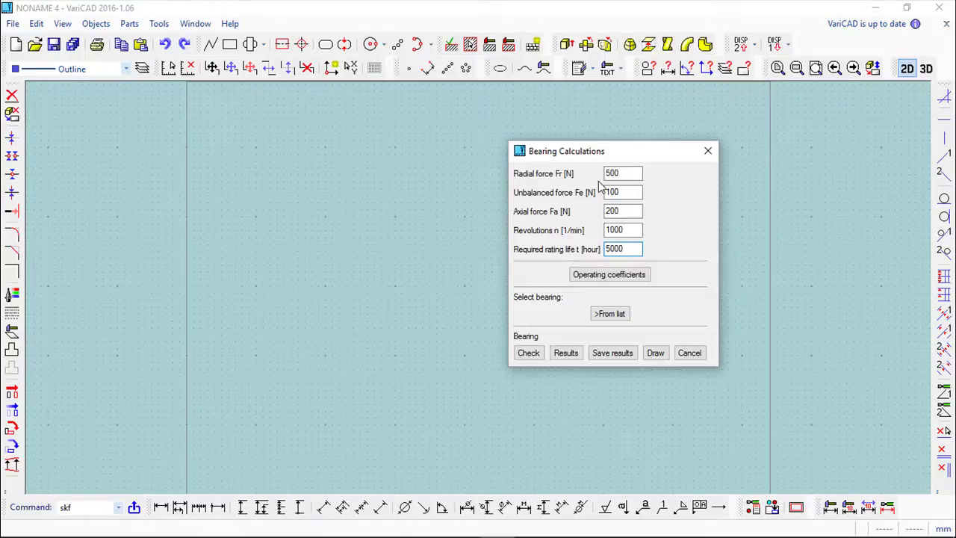
Step: Slightly increase the coefficient of static safety in the bearing's operating coefficients
{"action": "left_click", "coordinate": [633, 278]}
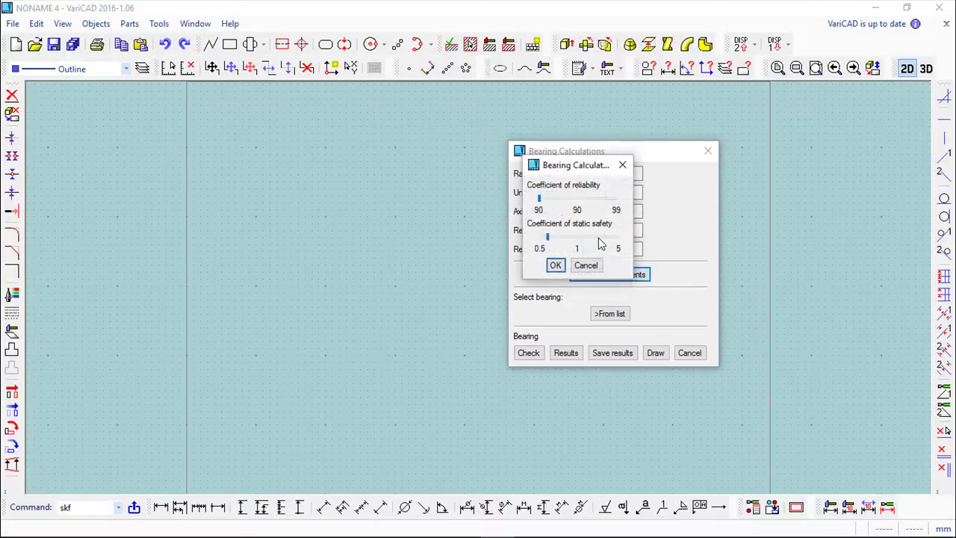
{"action": "left_click_drag", "start_coordinate": [550, 170], "coordinate": [381, 170]}
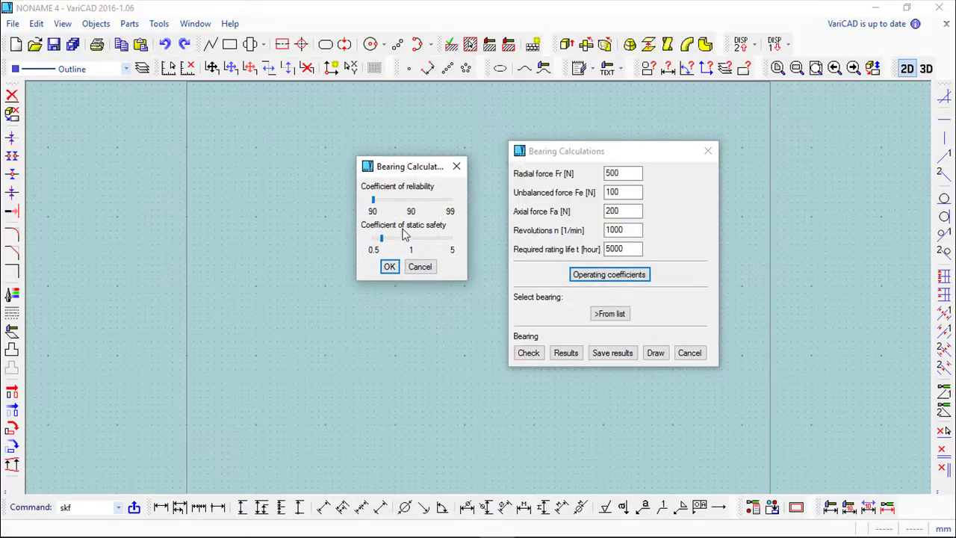
{"action": "mouse_move", "coordinate": [381, 239]}
{"action": "left_mouse_down"}
{"action": "mouse_move", "coordinate": [405, 241]}
{"action": "mouse_move", "coordinate": [375, 247]}
{"action": "mouse_move", "coordinate": [388, 240]}
{"action": "left_mouse_up"}
{"action": "left_click", "coordinate": [389, 267]}
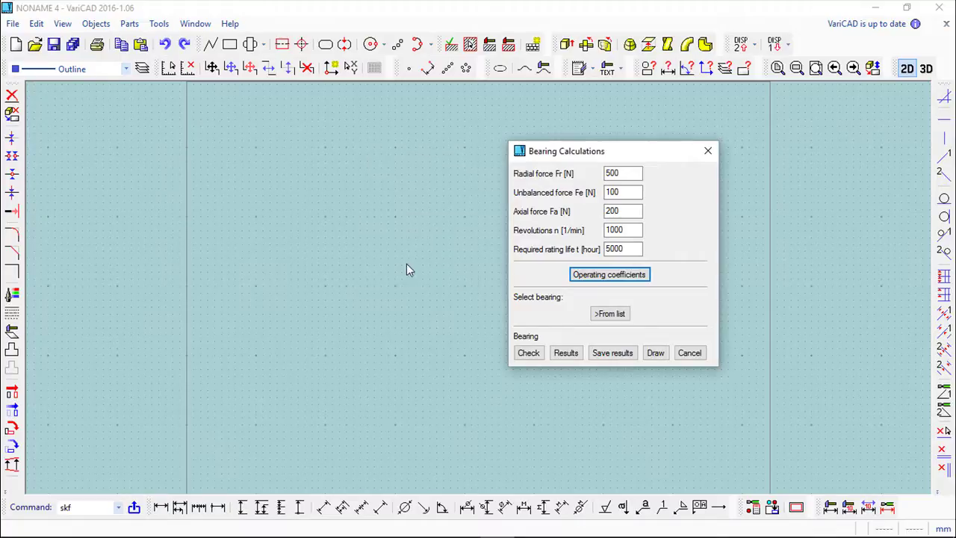
Step: Try to check the bearing with the entered loads and dismiss the message
{"action": "left_click", "coordinate": [532, 355]}
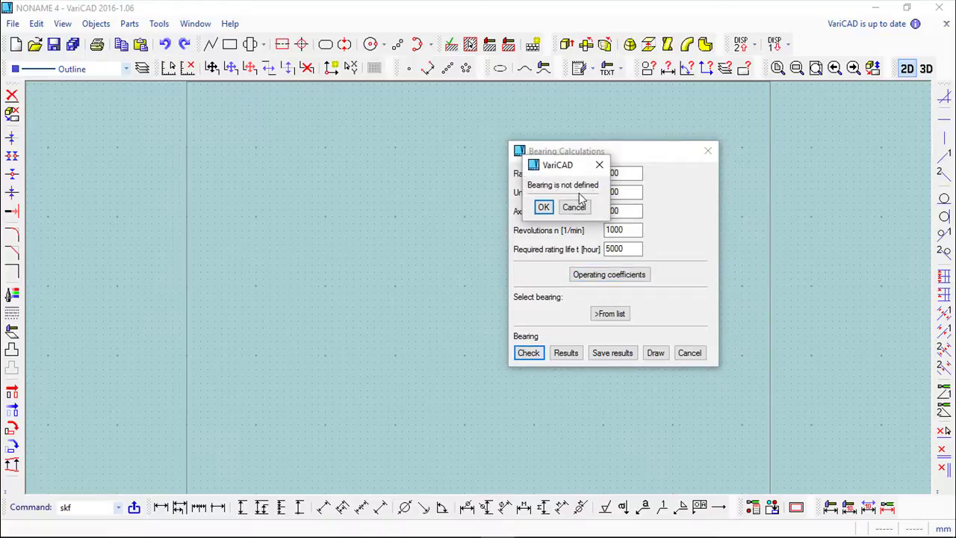
{"action": "left_click_drag", "start_coordinate": [563, 166], "coordinate": [344, 180]}
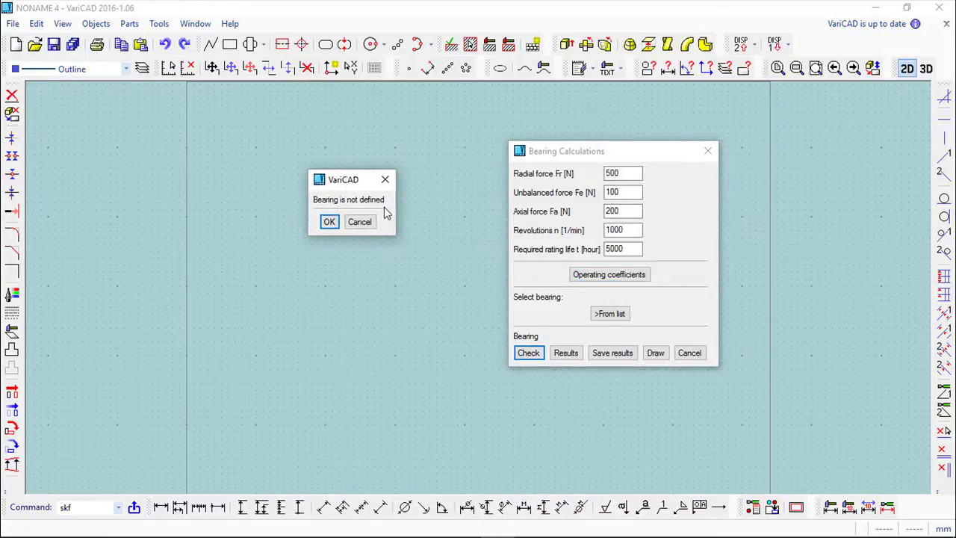
{"action": "left_click", "coordinate": [386, 179]}
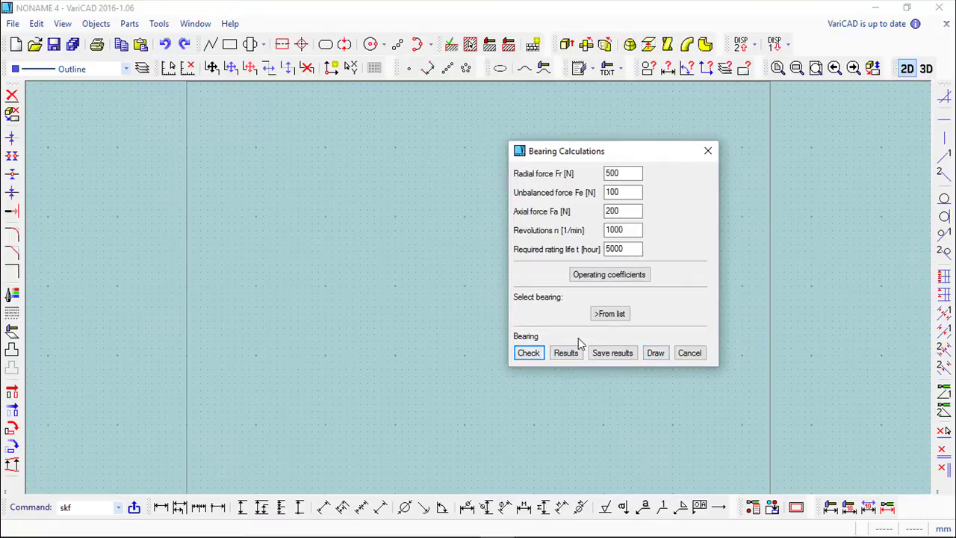
Step: Select the single row ball bearing 625 with a 5 mm shaft diameter from the ISO 464 list and check it against the entered loads
{"action": "left_click", "coordinate": [609, 314]}
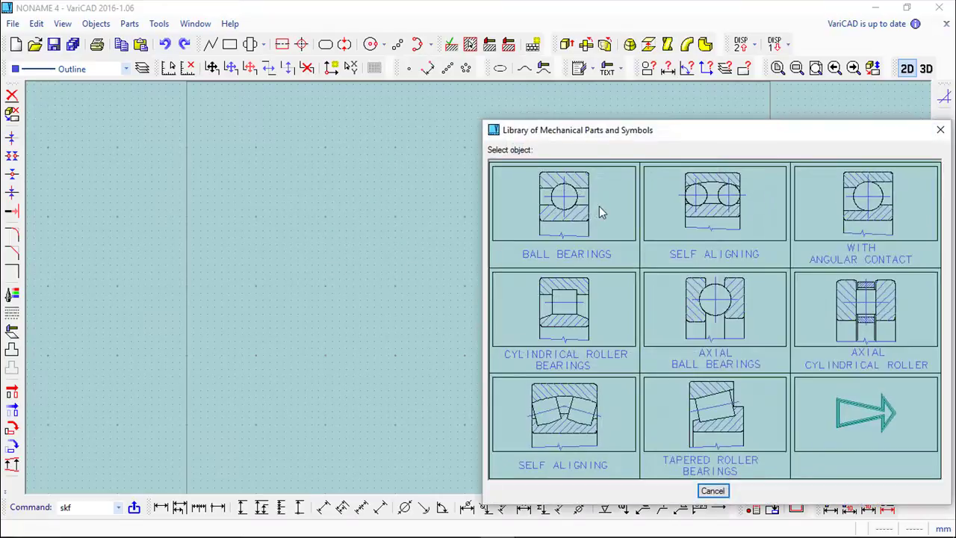
{"action": "left_click_drag", "start_coordinate": [655, 132], "coordinate": [310, 100]}
{"action": "left_click", "coordinate": [228, 172]}
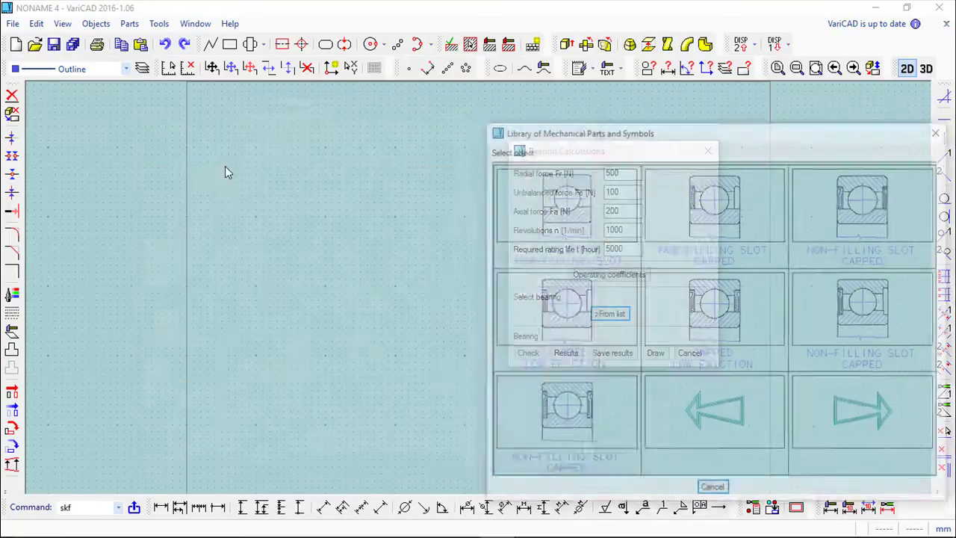
{"action": "left_click", "coordinate": [572, 209]}
{"action": "left_click", "coordinate": [542, 261]}
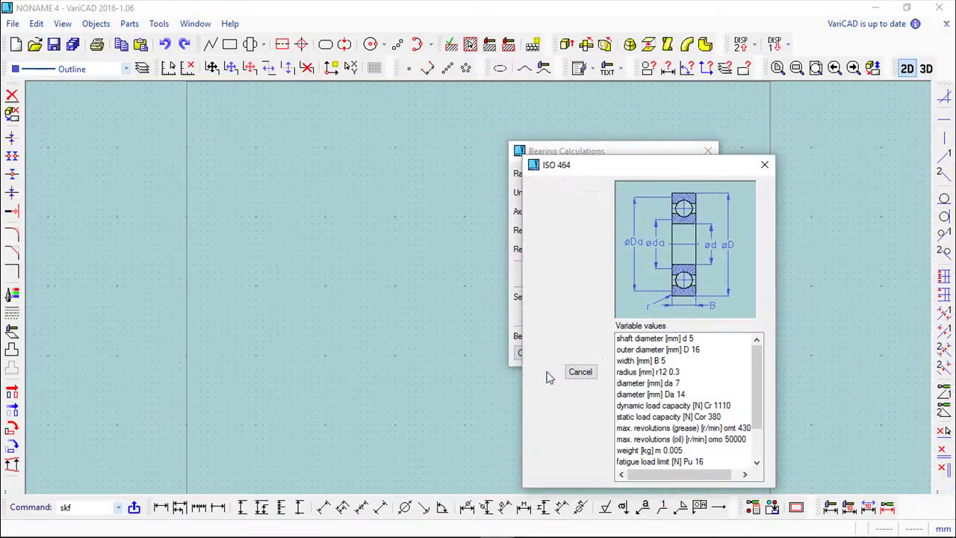
{"action": "left_click", "coordinate": [546, 372]}
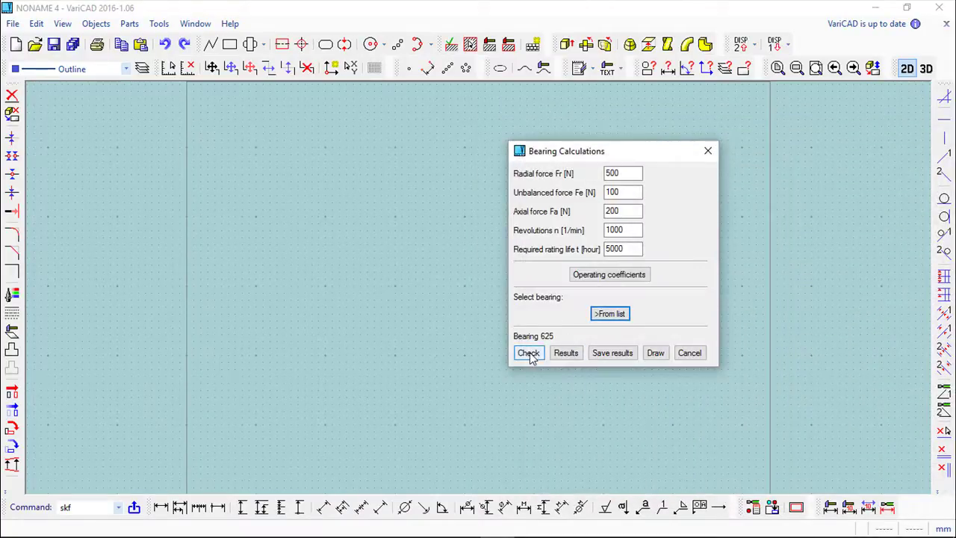
{"action": "left_click", "coordinate": [529, 354]}
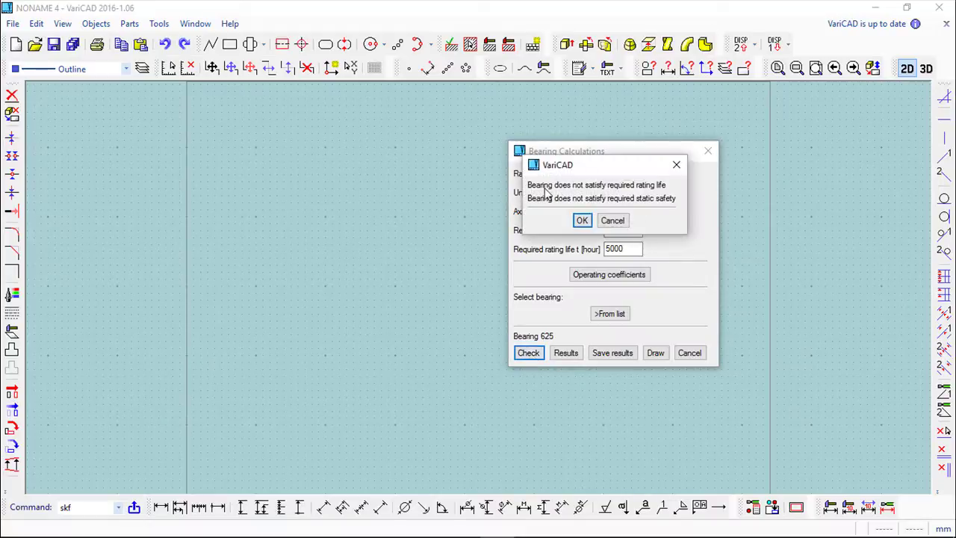
{"action": "left_click", "coordinate": [676, 164]}
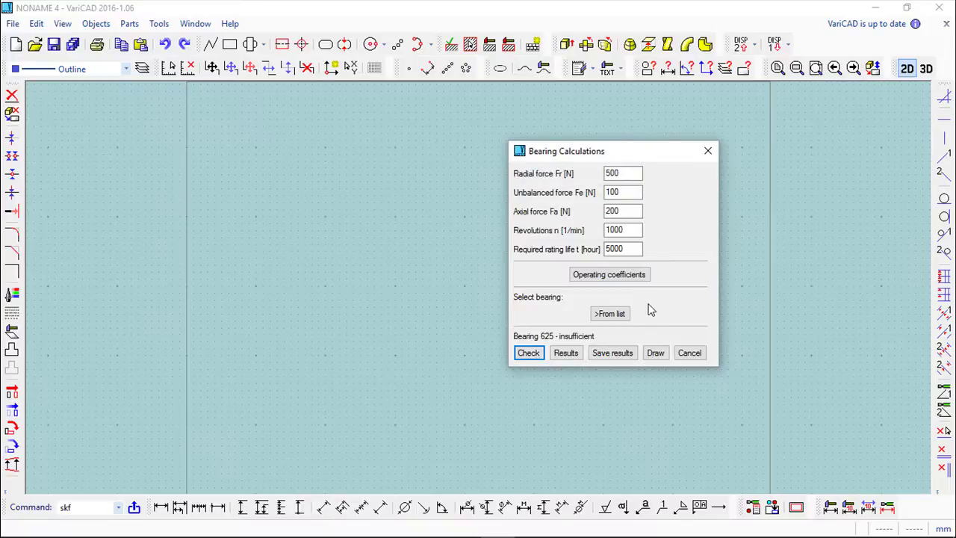
Step: Set the required rating life to 500 hours and check the bearing again
{"action": "left_click", "coordinate": [627, 249]}
{"action": "left_click", "coordinate": [530, 354]}
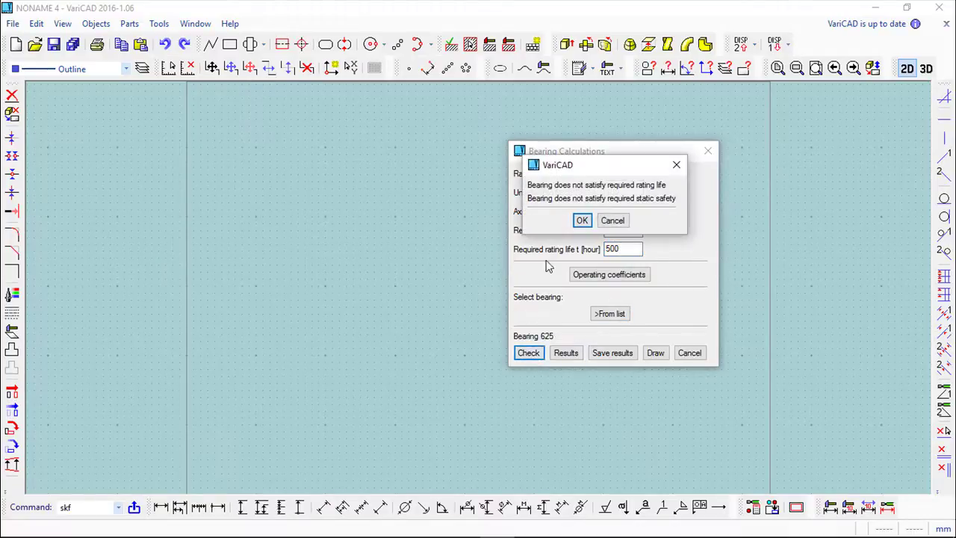
{"action": "left_click", "coordinate": [675, 163]}
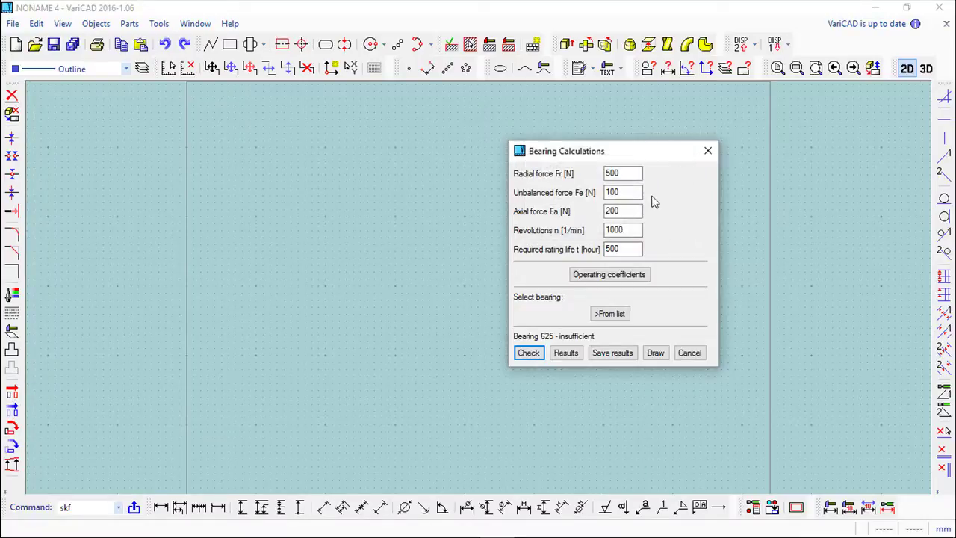
Step: Set the revolutions to 100 per minute and recheck the bearing
{"action": "left_click", "coordinate": [629, 230]}
{"action": "key", "text": "BackSpace"}
{"action": "left_click", "coordinate": [529, 354]}
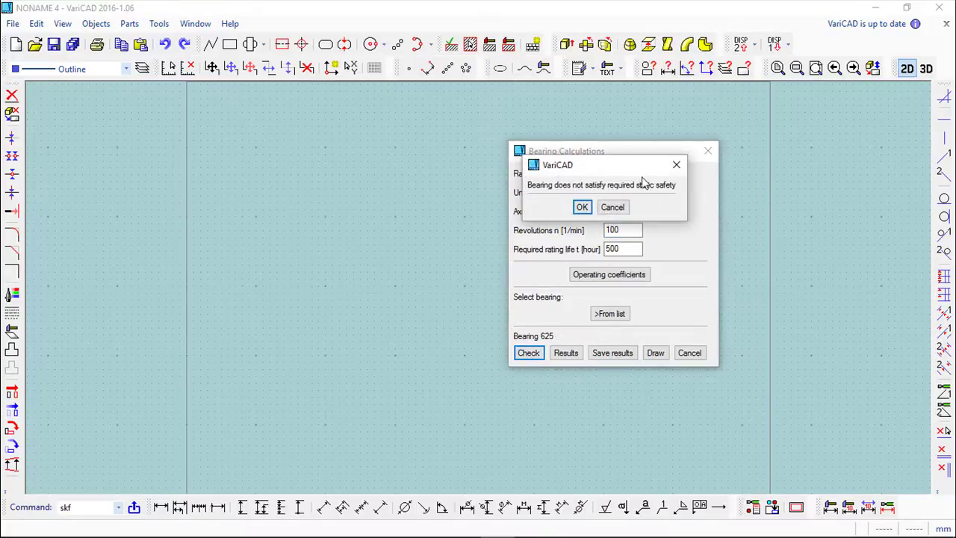
{"action": "left_click_drag", "start_coordinate": [598, 164], "coordinate": [378, 154]}
{"action": "left_click", "coordinate": [324, 190]}
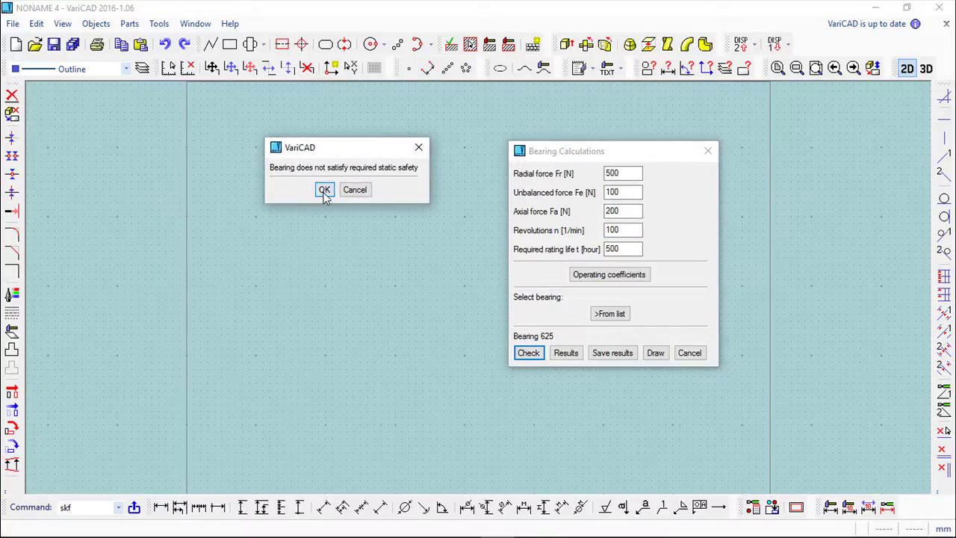
Step: Lower the coefficient of static safety to 0.7 in the operating coefficients and recheck the bearing
{"action": "left_click", "coordinate": [620, 275]}
{"action": "left_click_drag", "start_coordinate": [576, 164], "coordinate": [348, 169]}
{"action": "left_click_drag", "start_coordinate": [327, 248], "coordinate": [314, 246]}
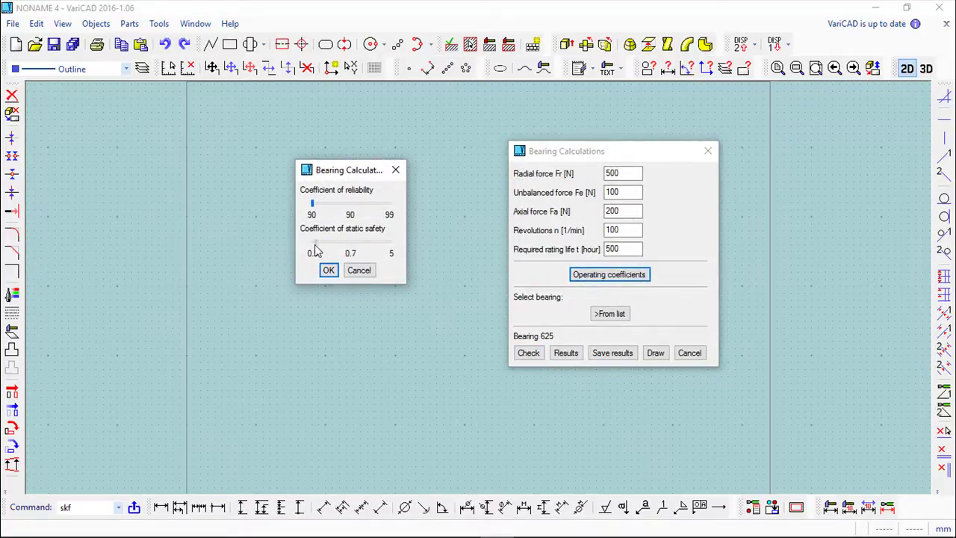
{"action": "left_click", "coordinate": [326, 270]}
{"action": "left_click", "coordinate": [531, 355]}
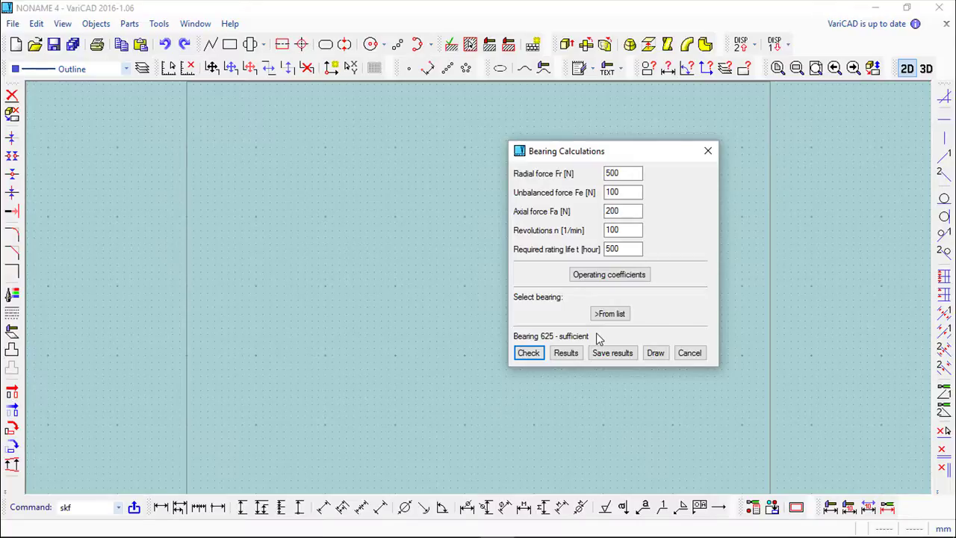
Step: Review the bearing's calculation results, including static safety and rating life, and close the bearing calculation
{"action": "left_click", "coordinate": [565, 353]}
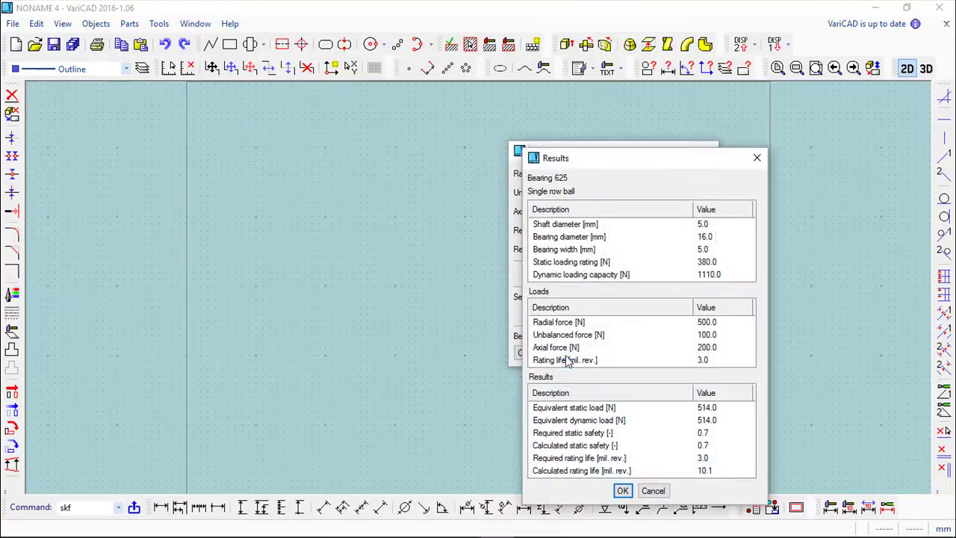
{"action": "left_click_drag", "start_coordinate": [698, 162], "coordinate": [849, 110]}
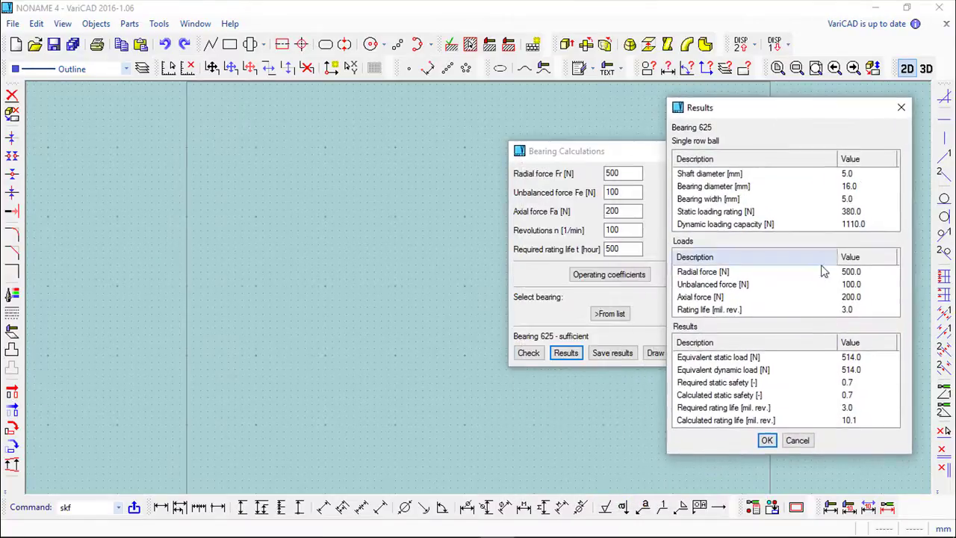
{"action": "left_click", "coordinate": [800, 442]}
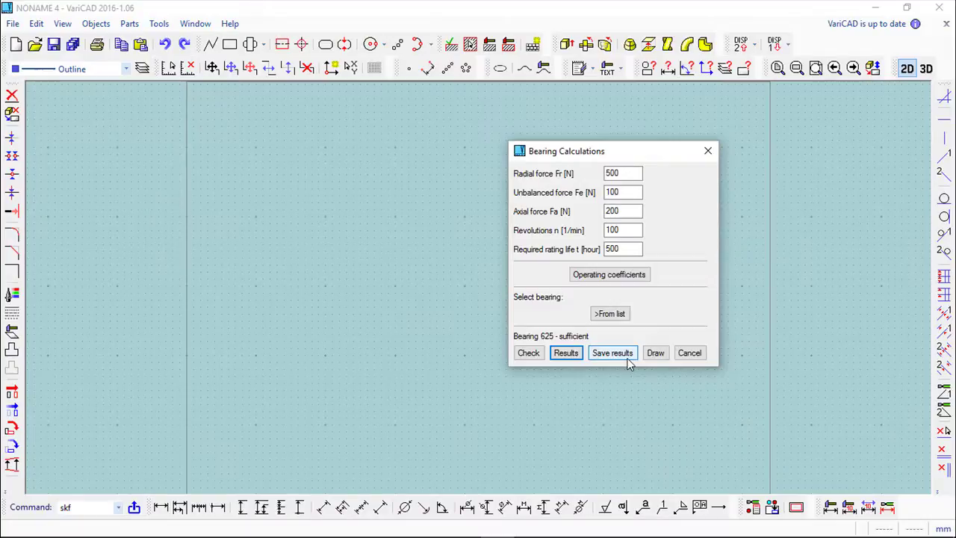
{"action": "left_click", "coordinate": [691, 354]}
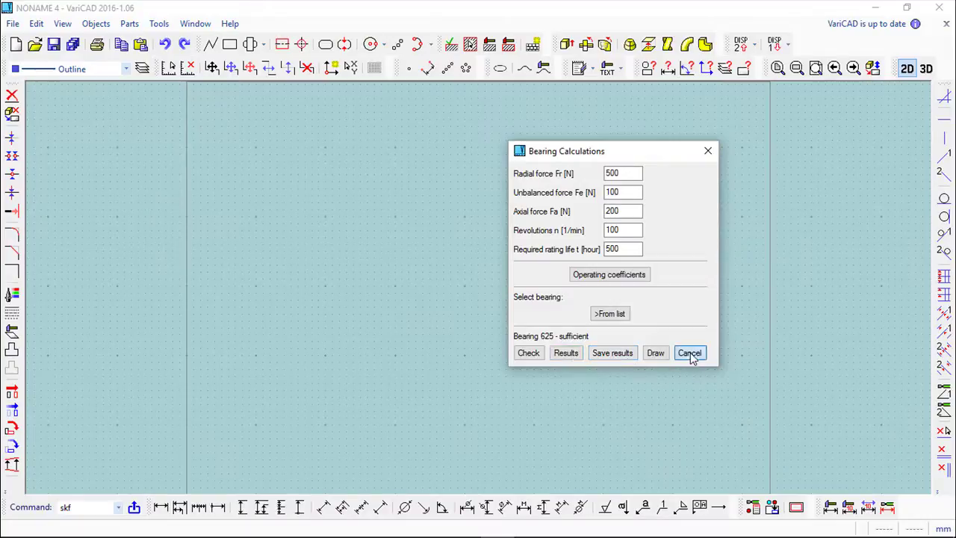
{"action": "left_click", "coordinate": [729, 229]}
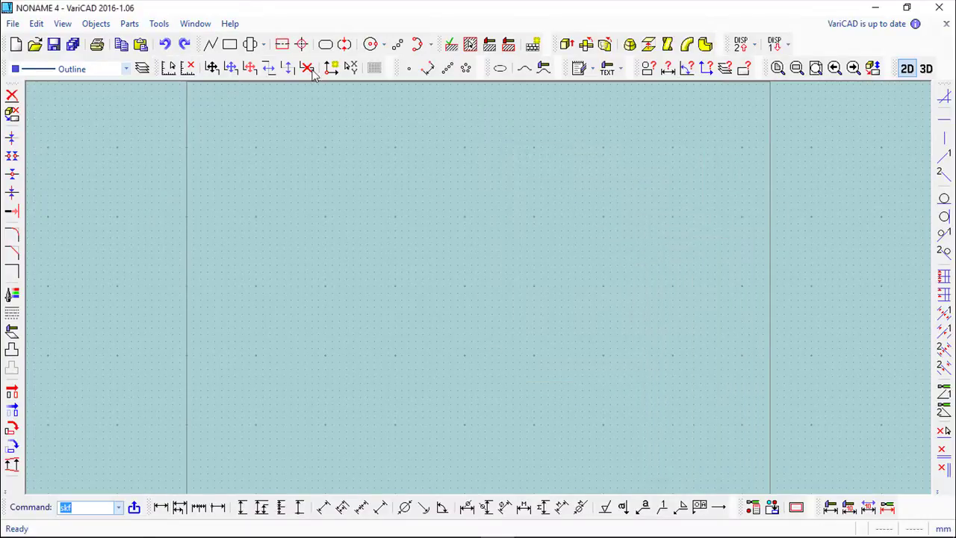
Step: Start a Shafts and Beams calculation and define the beam with a total length of 2000 mm and an allowable stress of 100 MPa
{"action": "left_click", "coordinate": [95, 27]}
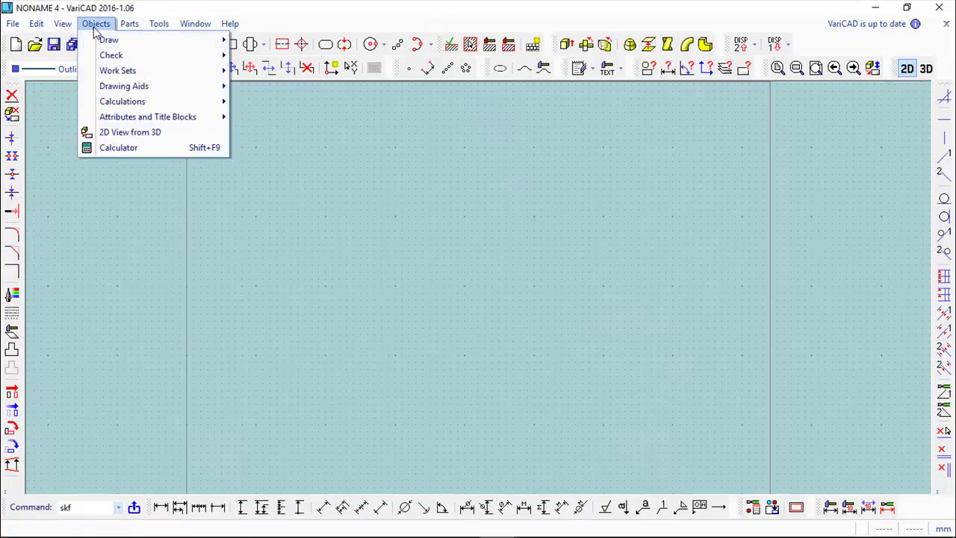
{"action": "mouse_move", "coordinate": [129, 106]}
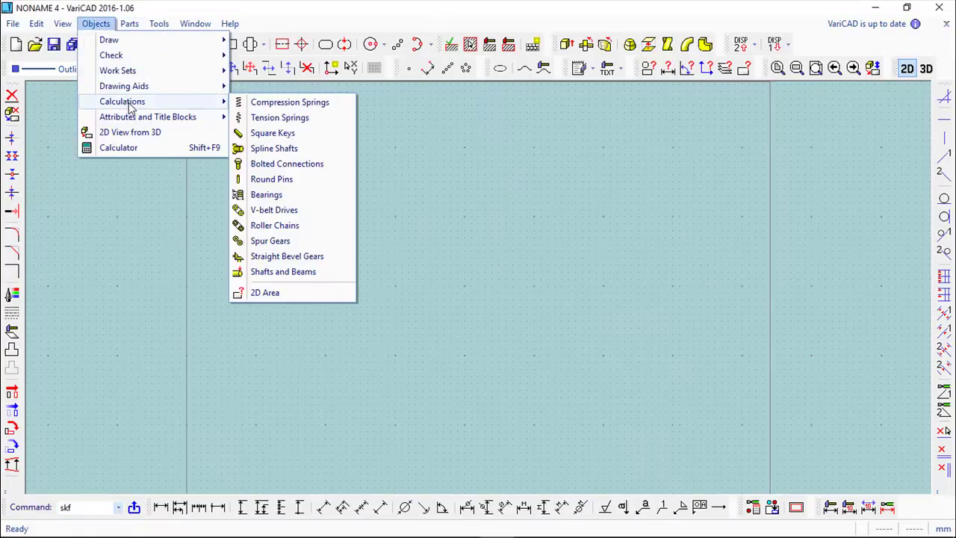
{"action": "left_click", "coordinate": [282, 272]}
{"action": "left_click_drag", "start_coordinate": [312, 161], "coordinate": [507, 147]}
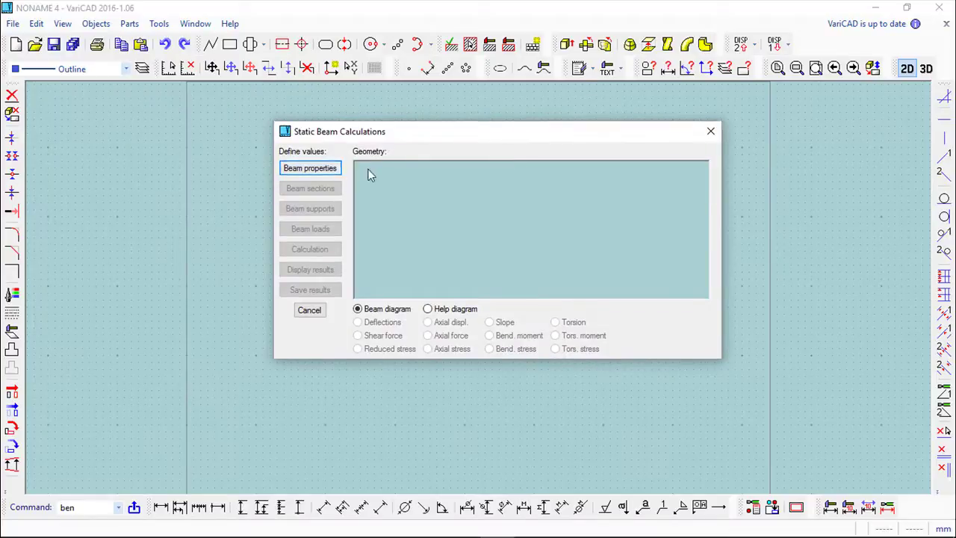
{"action": "left_click", "coordinate": [317, 170]}
{"action": "left_click_drag", "start_coordinate": [356, 143], "coordinate": [807, 272]}
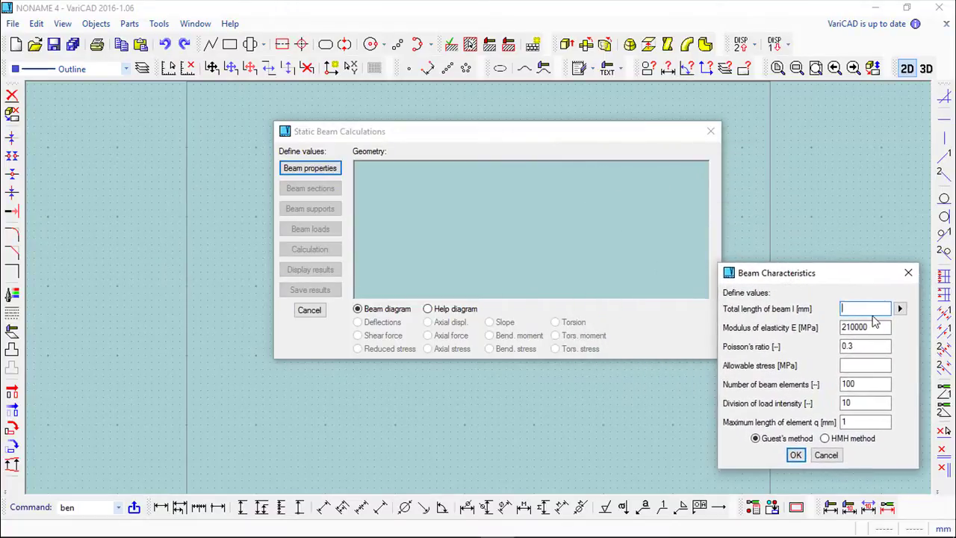
{"action": "type", "text": "2000"}
{"action": "left_click", "coordinate": [848, 366]}
{"action": "type", "text": "100"}
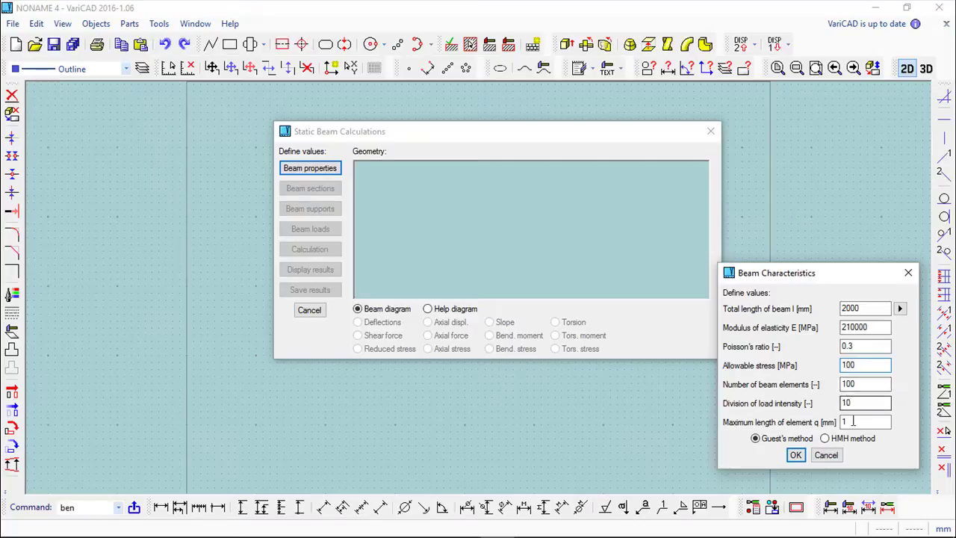
{"action": "left_click", "coordinate": [795, 455]}
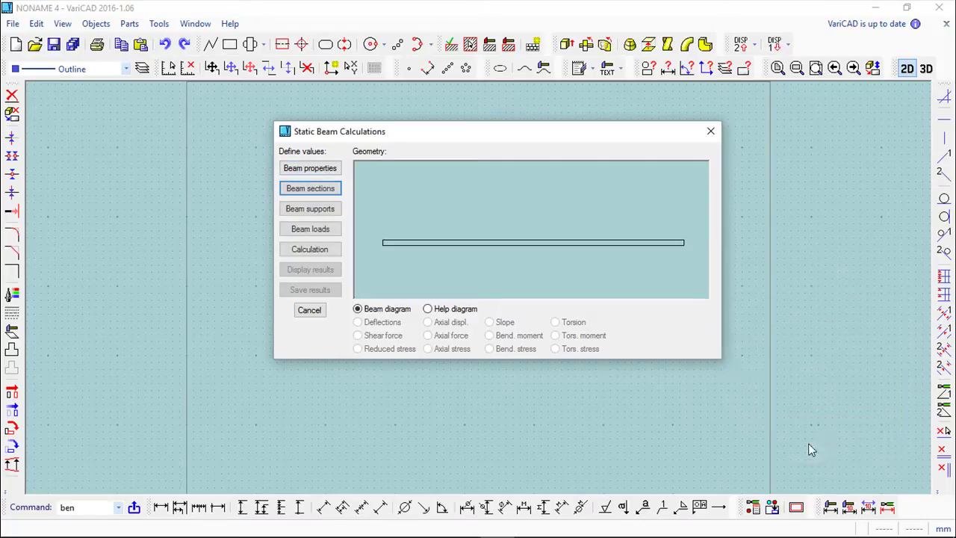
Step: Add a circular beam section with a diameter of 50 mm and a section length of 2000 mm
{"action": "left_click", "coordinate": [298, 190]}
{"action": "left_click", "coordinate": [348, 318]}
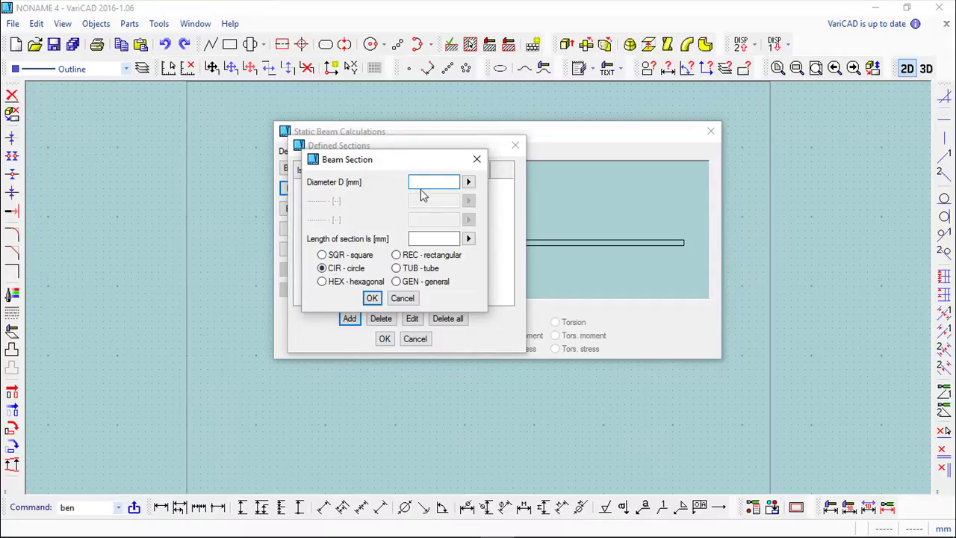
{"action": "left_click", "coordinate": [426, 239]}
{"action": "type", "text": "2000"}
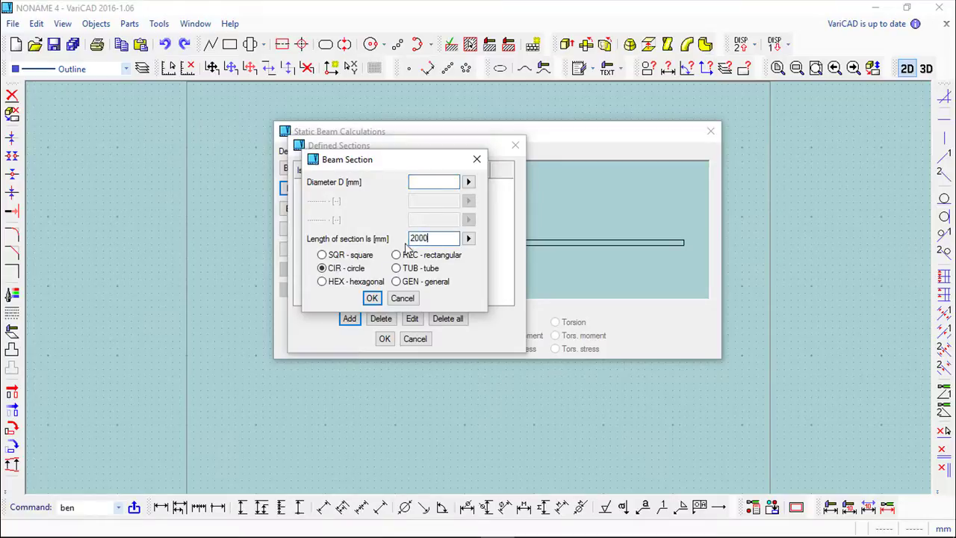
{"action": "left_click", "coordinate": [372, 298]}
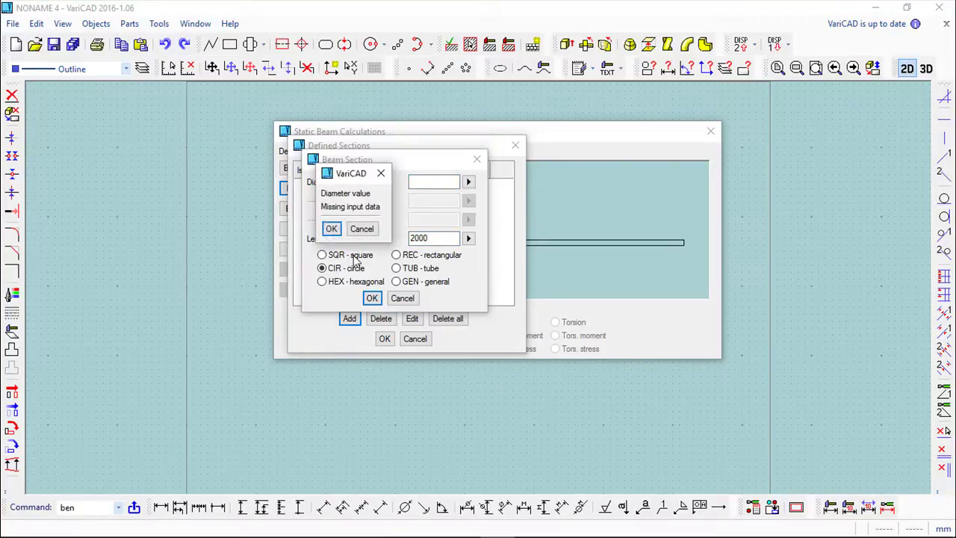
{"action": "left_click", "coordinate": [329, 229]}
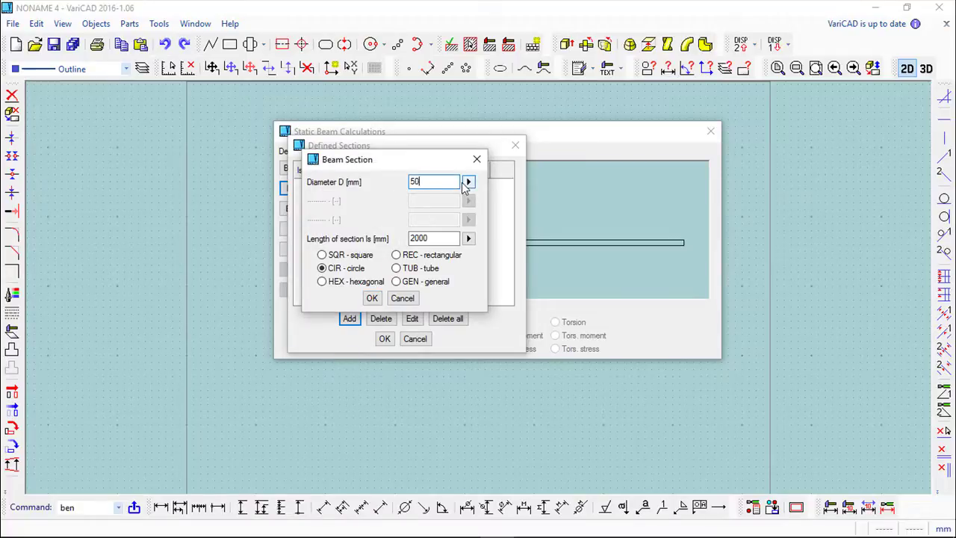
{"action": "left_click", "coordinate": [372, 298]}
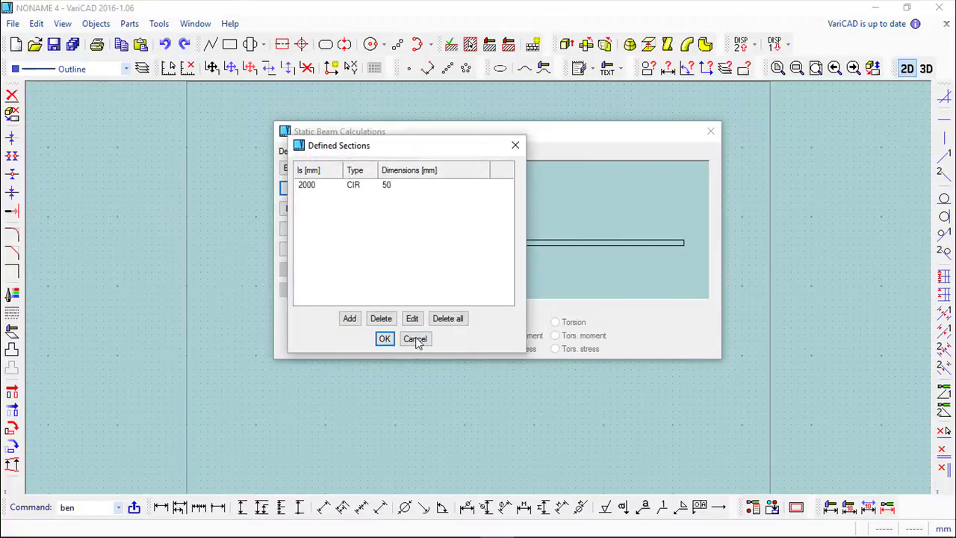
{"action": "left_click", "coordinate": [383, 339]}
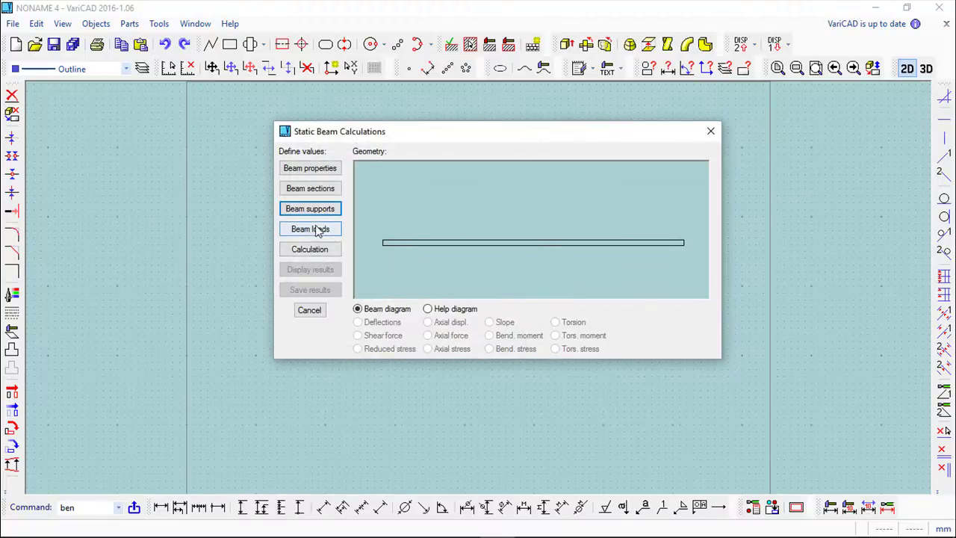
Step: Add a movable beam support at location 200 mm
{"action": "left_click", "coordinate": [311, 214]}
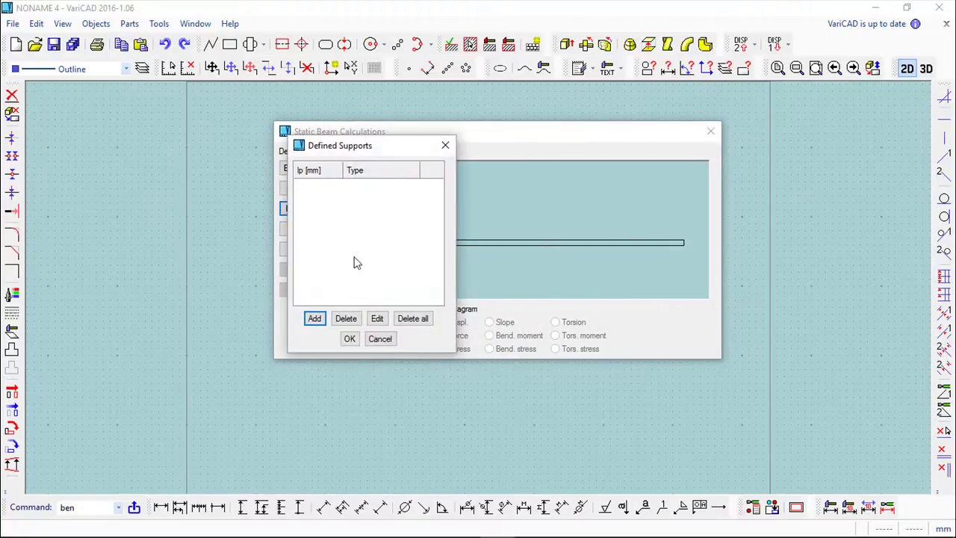
{"action": "left_click_drag", "start_coordinate": [383, 147], "coordinate": [834, 190]}
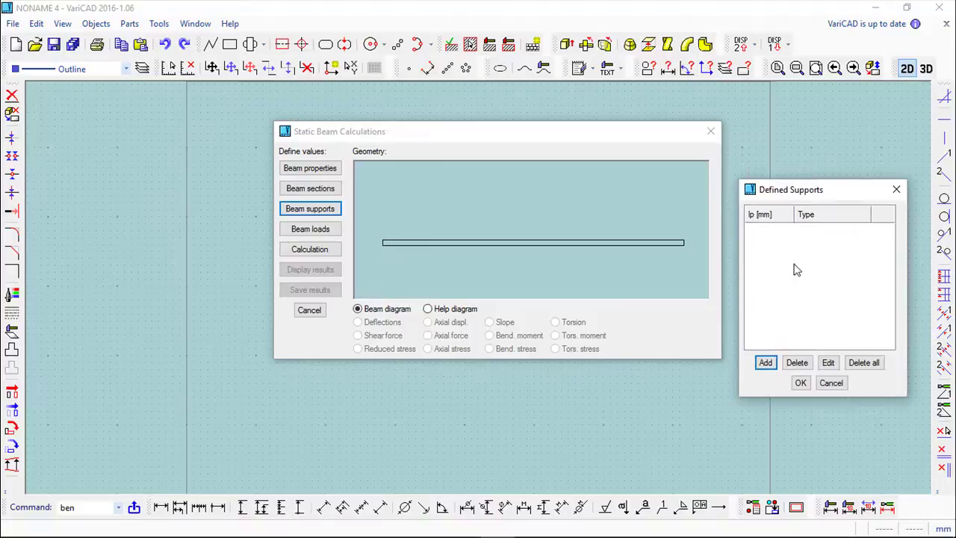
{"action": "left_click", "coordinate": [766, 363]}
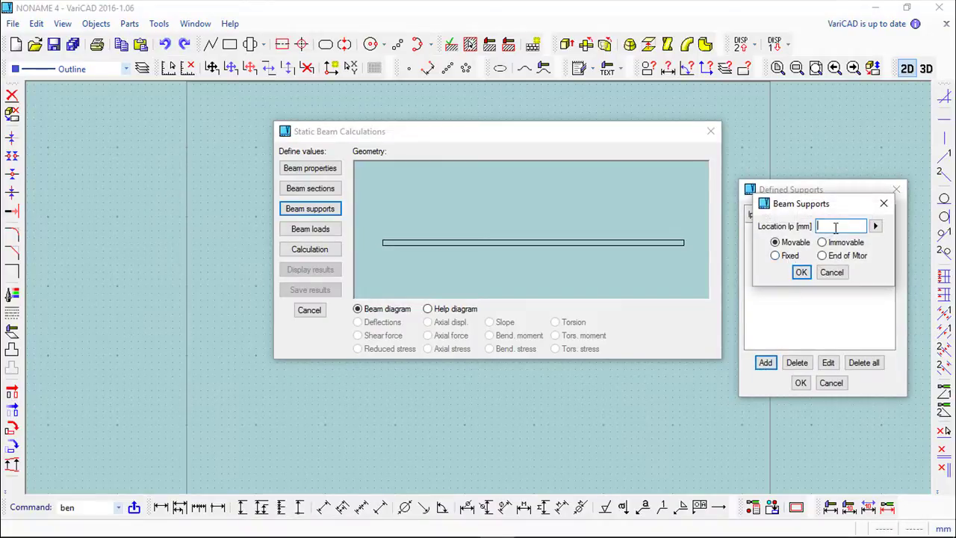
{"action": "type", "text": "200"}
{"action": "left_click", "coordinate": [801, 272]}
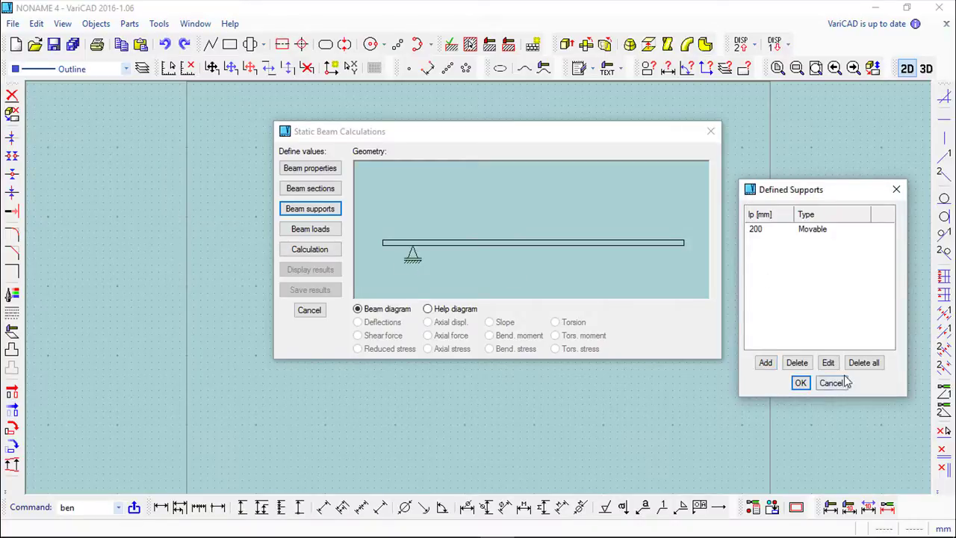
Step: Add a fixed beam support at location 1500 mm and accept the defined supports
{"action": "left_click", "coordinate": [766, 362]}
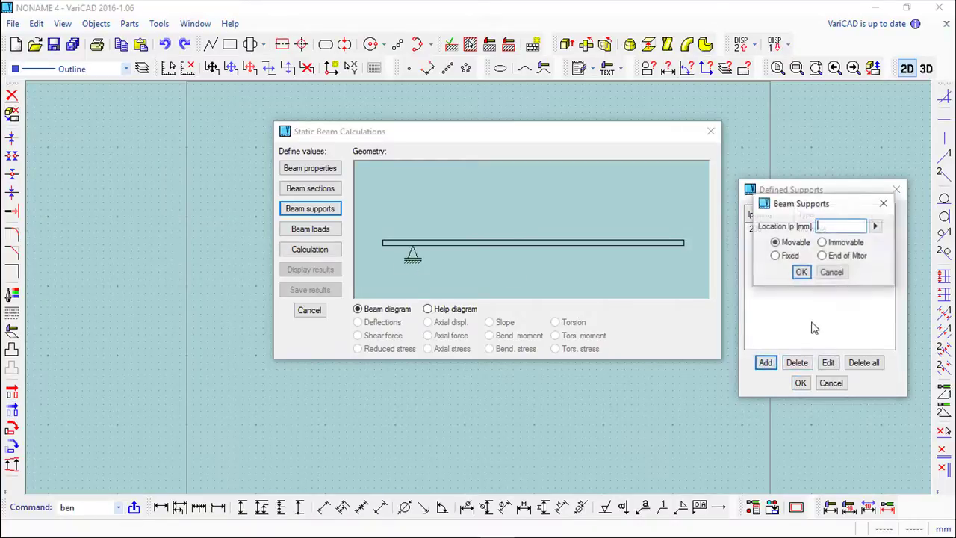
{"action": "left_click", "coordinate": [775, 256]}
{"action": "left_click", "coordinate": [846, 225]}
{"action": "type", "text": "1500"}
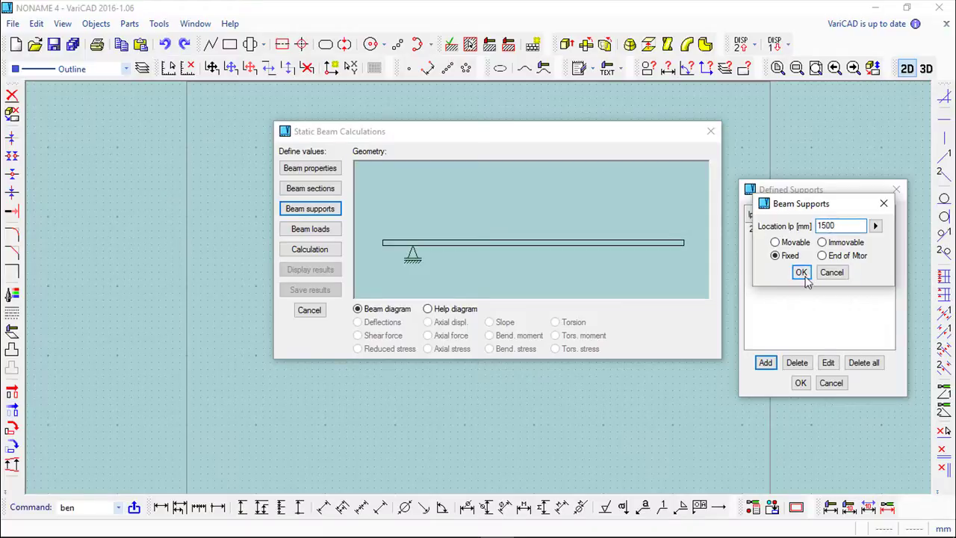
{"action": "left_click", "coordinate": [801, 272]}
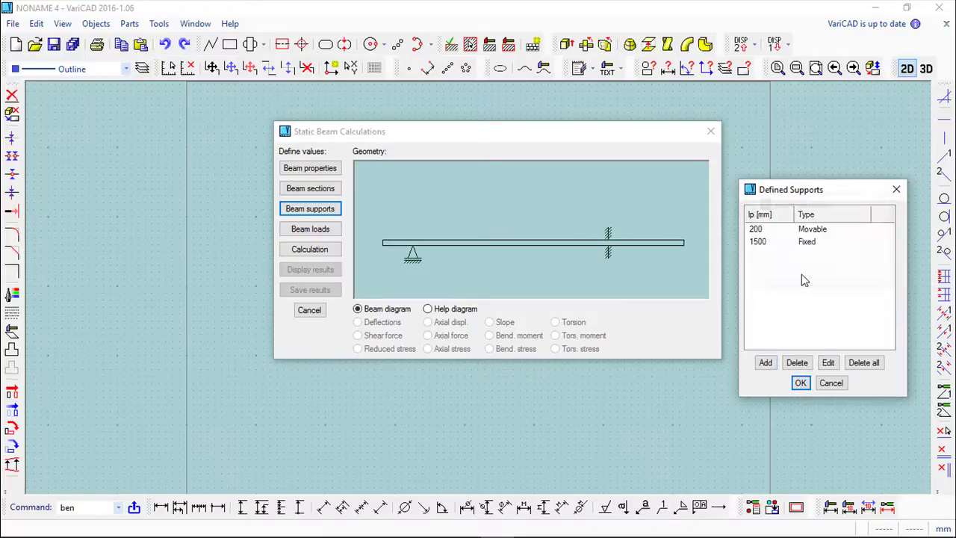
{"action": "left_click", "coordinate": [799, 383]}
Step: Add a force load of 1000 N at 30 degrees from the vertical axis, located at 1000 mm on the beam
{"action": "left_click", "coordinate": [310, 230]}
{"action": "left_click_drag", "start_coordinate": [393, 147], "coordinate": [155, 215]}
{"action": "left_click", "coordinate": [113, 387]}
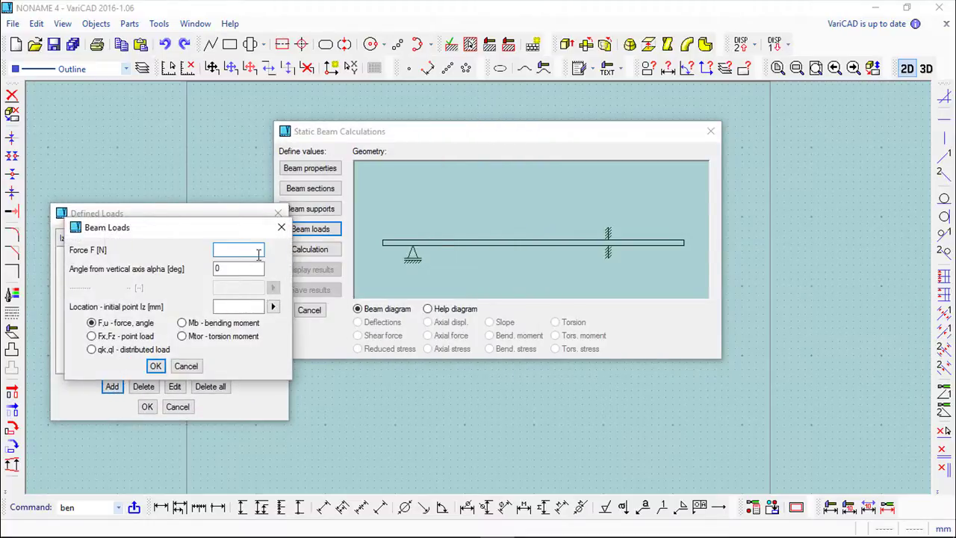
{"action": "type", "text": "1000"}
{"action": "key", "text": "Tab"}
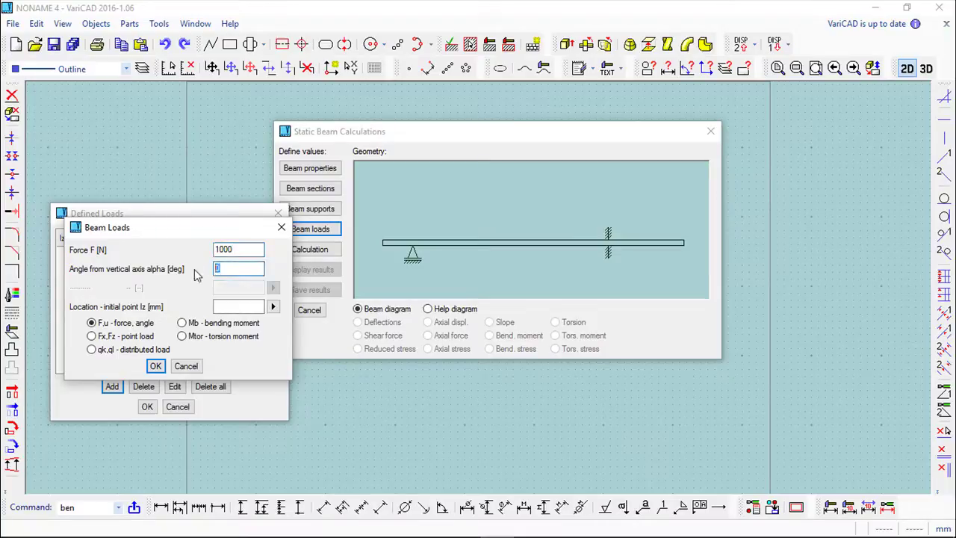
{"action": "type", "text": "30"}
{"action": "left_click", "coordinate": [229, 306]}
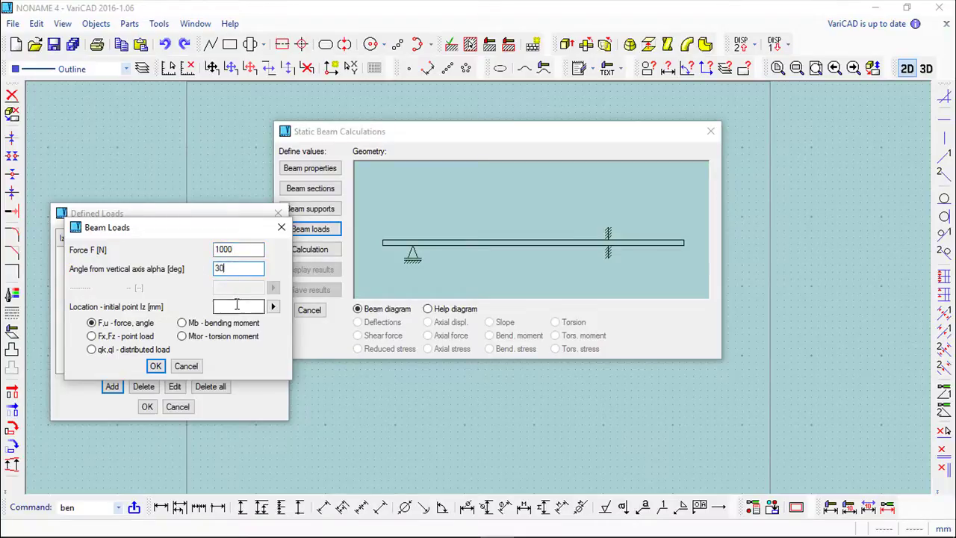
{"action": "type", "text": "1000"}
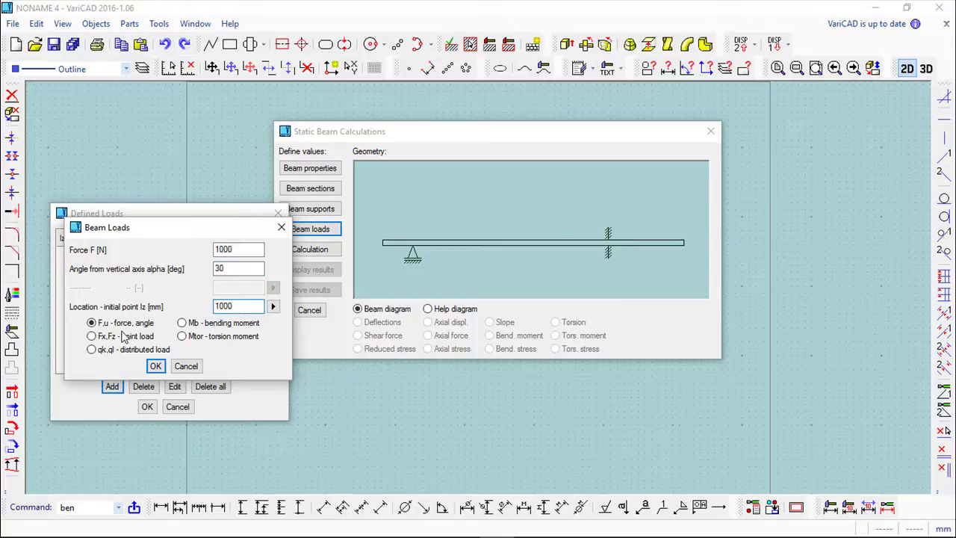
{"action": "left_click", "coordinate": [155, 366]}
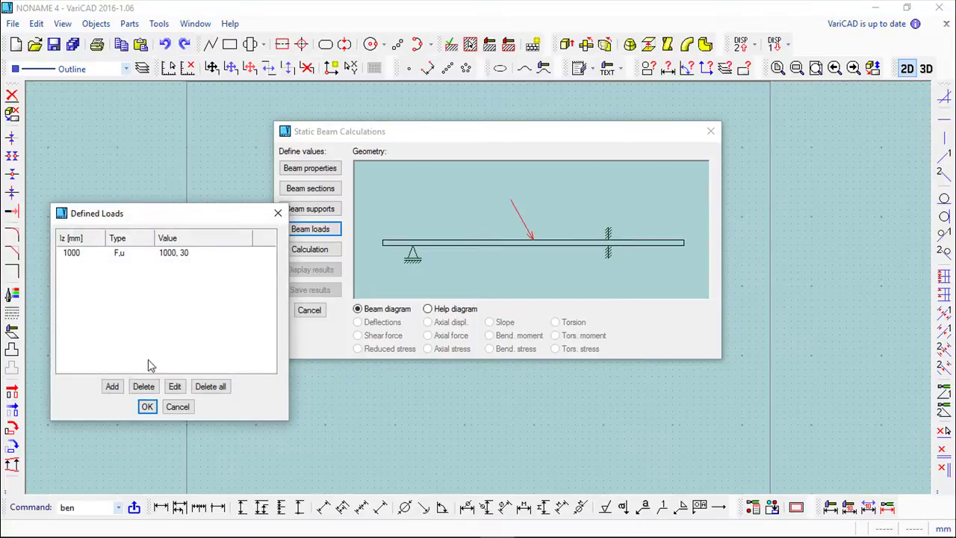
Step: Add a torsion moment load of 1000 Nm at location 100 mm
{"action": "left_click", "coordinate": [112, 386]}
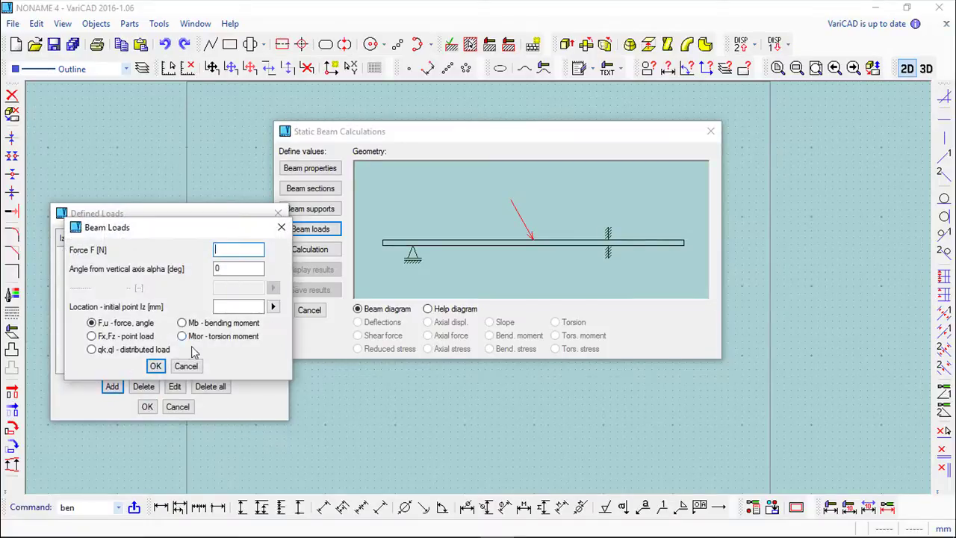
{"action": "left_click", "coordinate": [182, 336]}
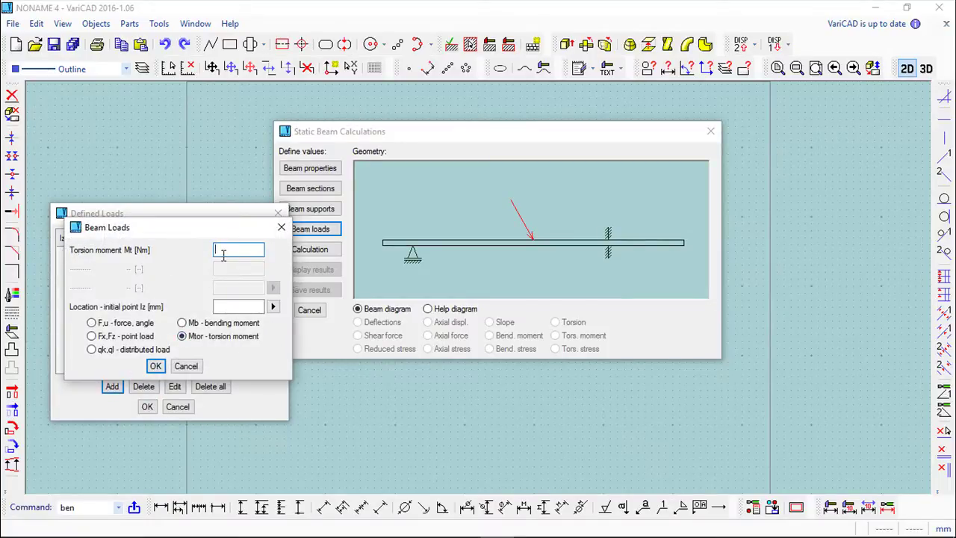
{"action": "type", "text": "1000"}
{"action": "left_click", "coordinate": [228, 306]}
{"action": "type", "text": "100"}
{"action": "left_click", "coordinate": [157, 365]}
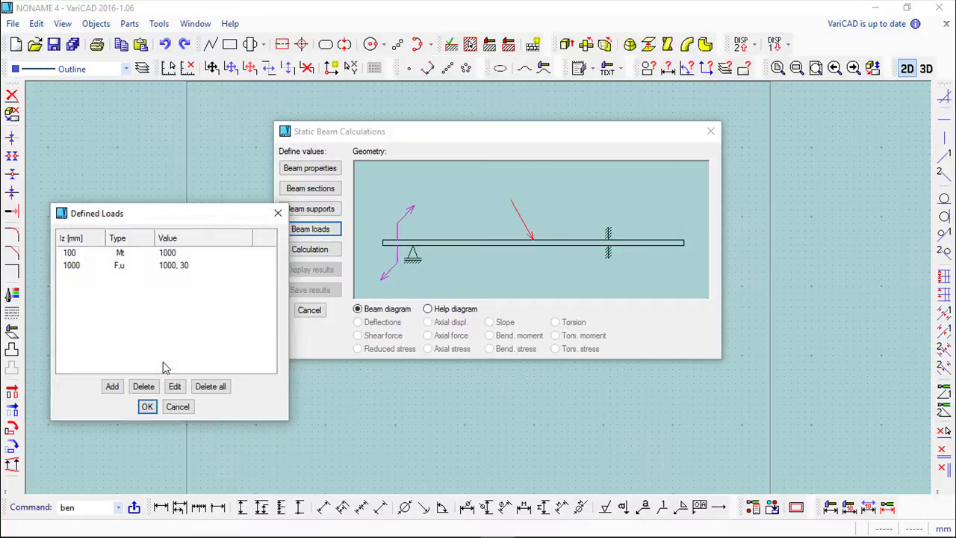
Step: Add a distributed load of 300 N/m constant and 500 N/m linear, with directional vector 400 mm and initial point 600 mm, and accept the loads
{"action": "left_click", "coordinate": [112, 387]}
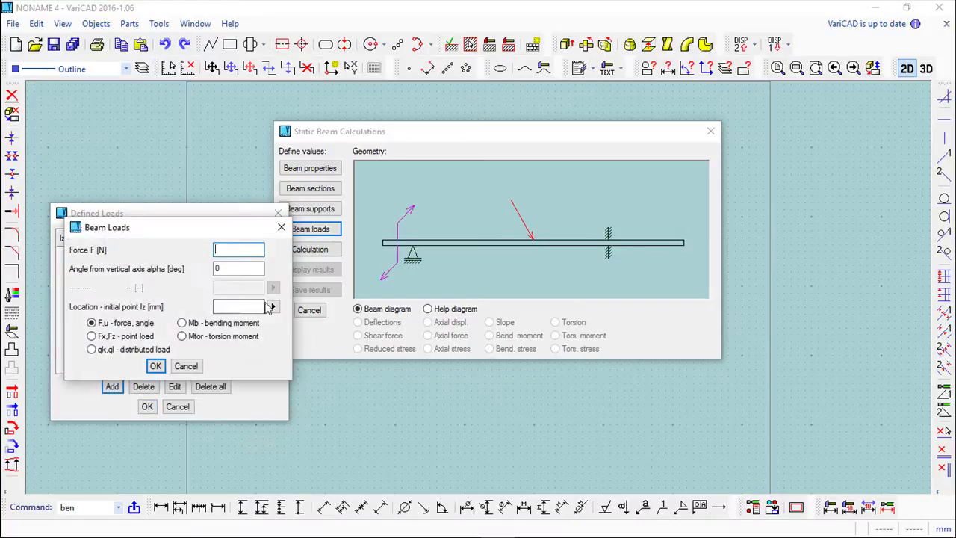
{"action": "left_click", "coordinate": [91, 350]}
{"action": "left_click", "coordinate": [239, 252]}
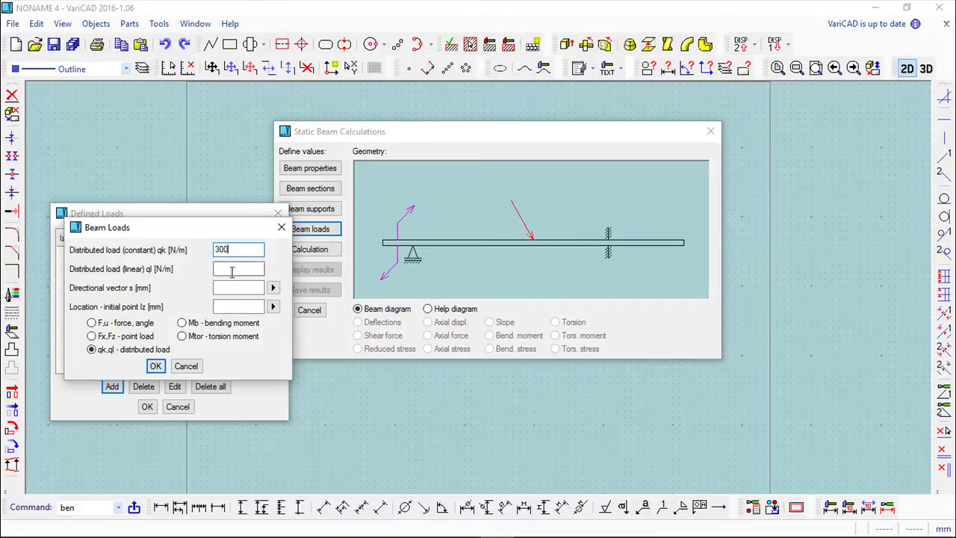
{"action": "left_click", "coordinate": [231, 268]}
{"action": "type", "text": "500"}
{"action": "left_click", "coordinate": [239, 287]}
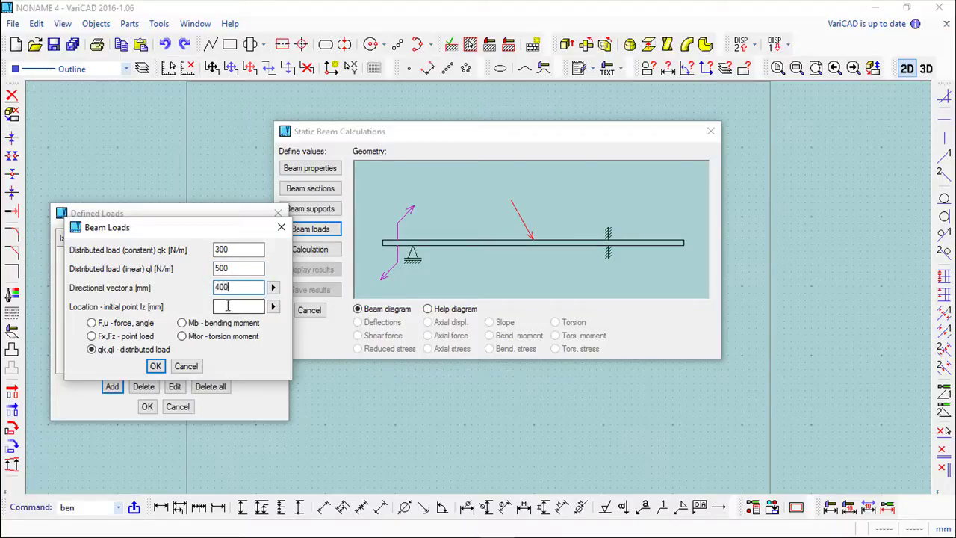
{"action": "left_click", "coordinate": [228, 307]}
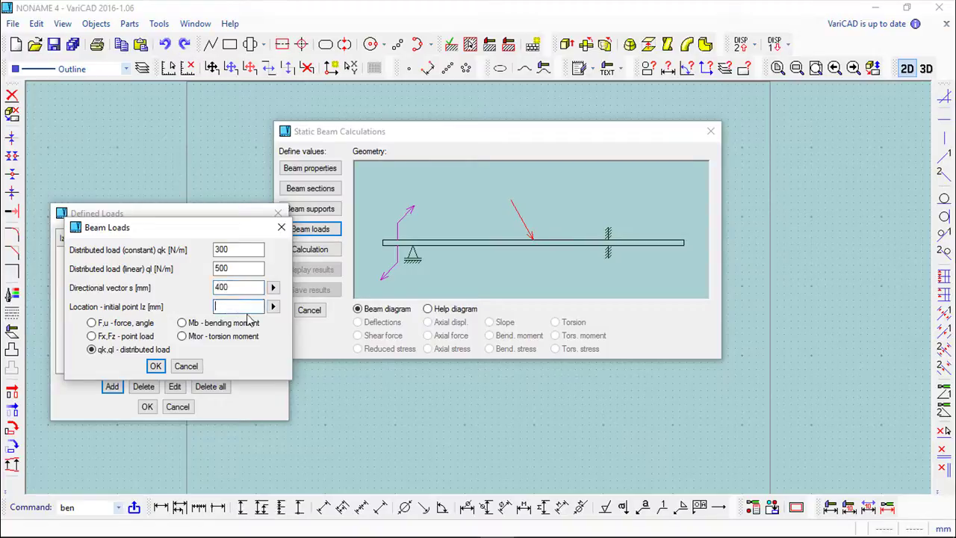
{"action": "type", "text": "600"}
{"action": "left_click", "coordinate": [156, 366]}
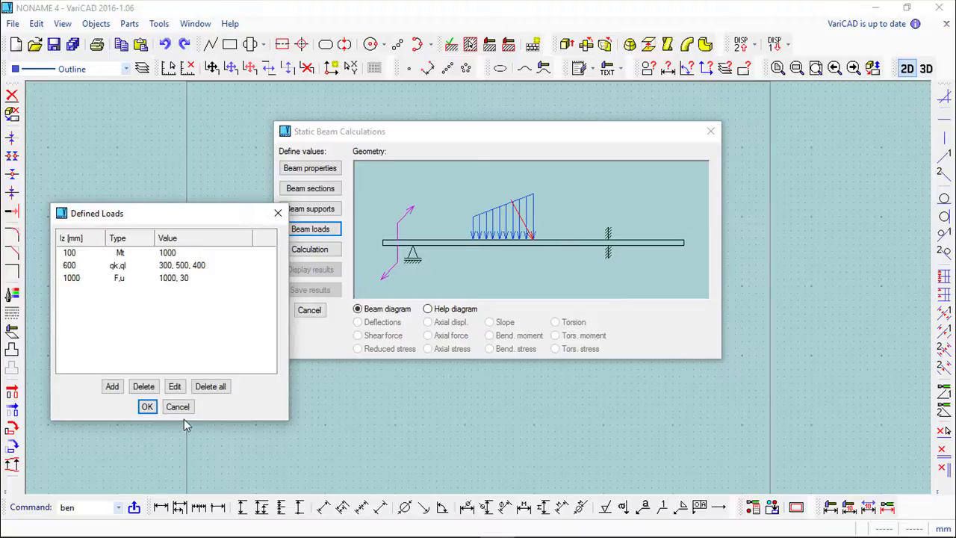
{"action": "left_click", "coordinate": [147, 406]}
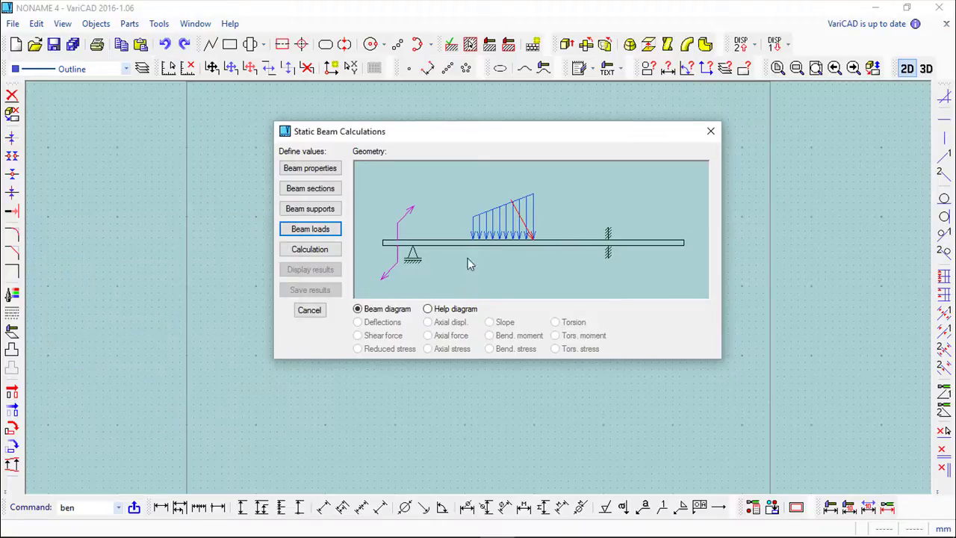
Step: Run the beam calculation and view the deflections, shear force and reduced stress diagrams
{"action": "left_click", "coordinate": [300, 249]}
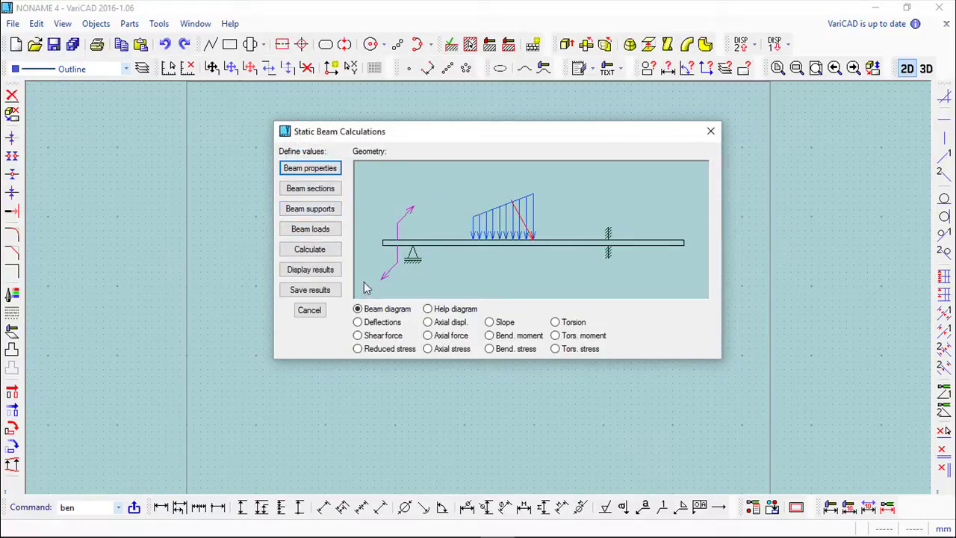
{"action": "left_click", "coordinate": [358, 324]}
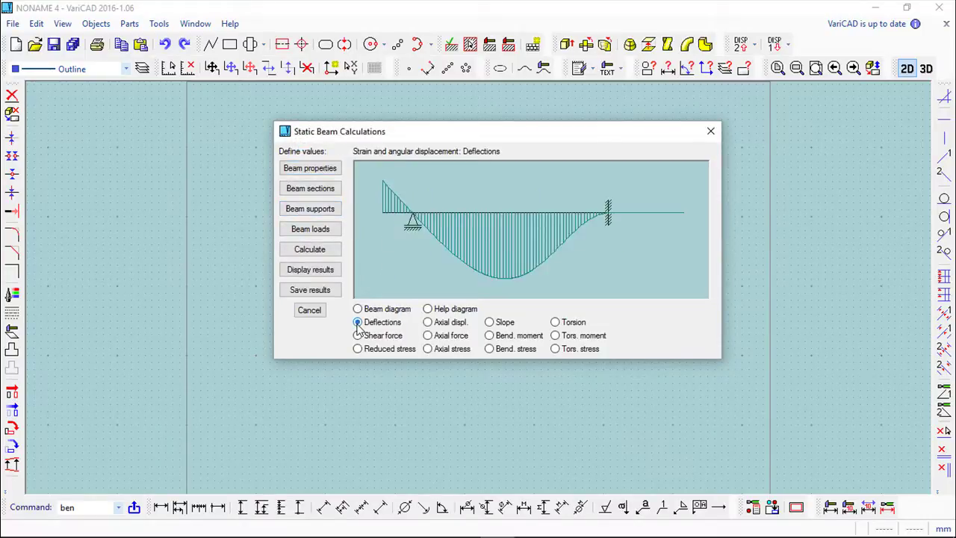
{"action": "left_click", "coordinate": [358, 336]}
{"action": "left_click", "coordinate": [357, 349]}
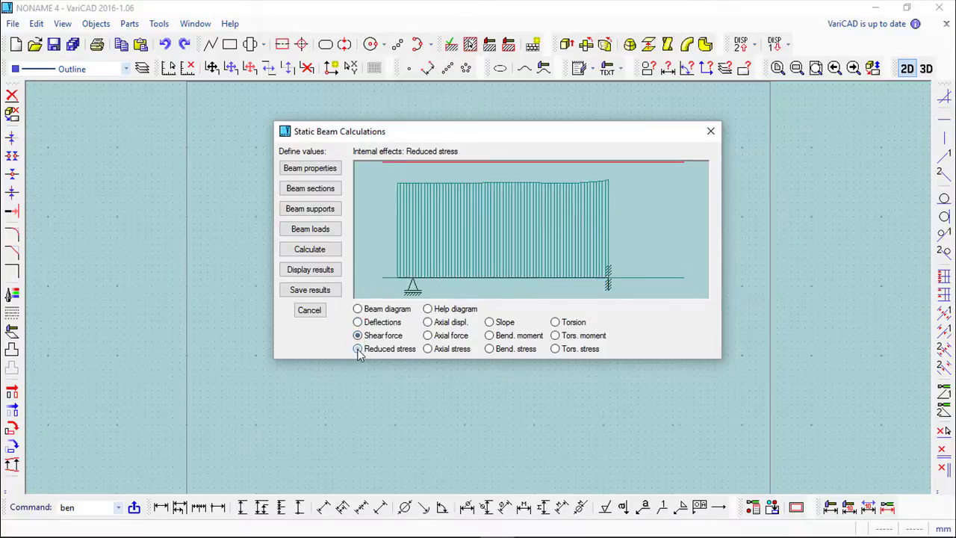
Step: Examine the help diagram that explains the beam's dimension and load symbols, and close it
{"action": "left_click", "coordinate": [428, 308]}
{"action": "left_click_drag", "start_coordinate": [377, 148], "coordinate": [182, 125]}
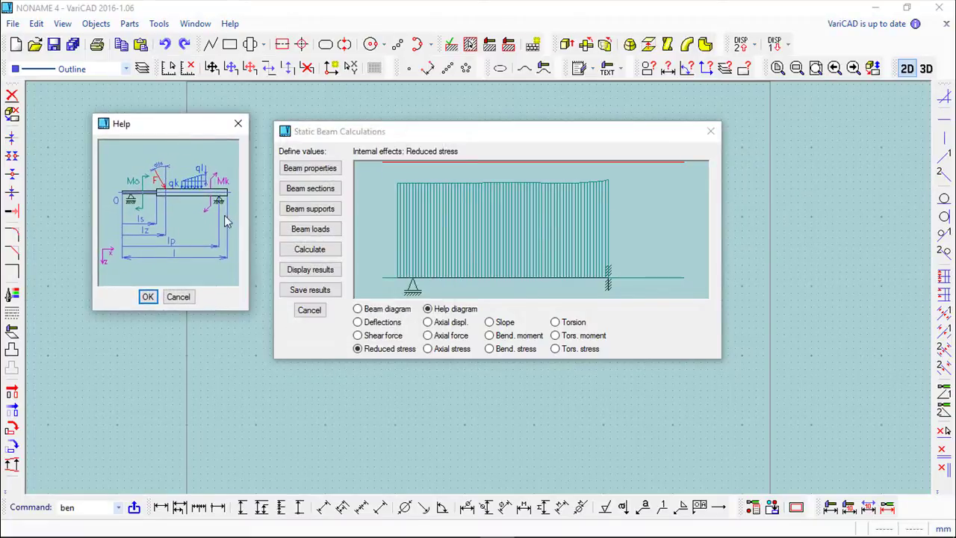
{"action": "left_click", "coordinate": [238, 124]}
Step: Review the diagrams for axial displacement, force and stress, for slope, bending moment and stress, and for torsion, torsion moment and stress
{"action": "left_click", "coordinate": [427, 321]}
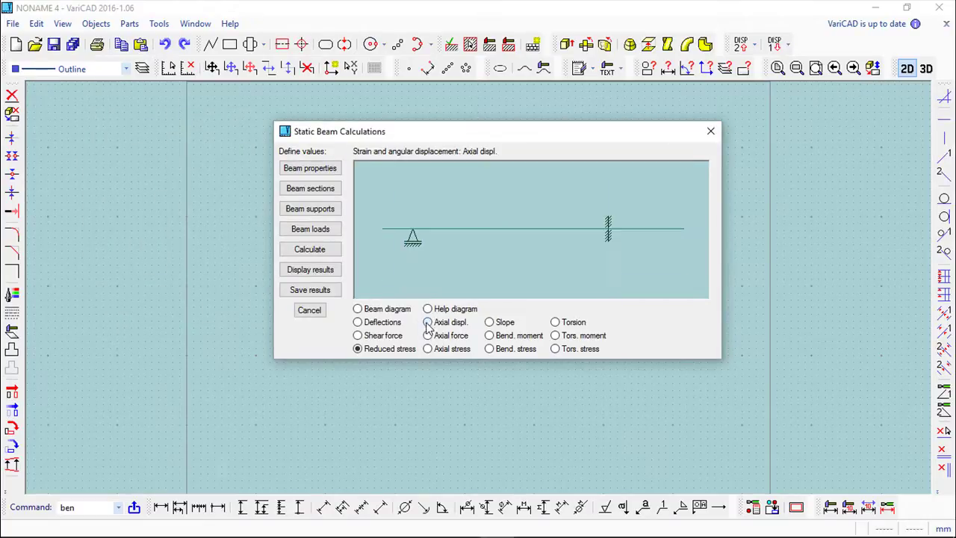
{"action": "left_click", "coordinate": [429, 338]}
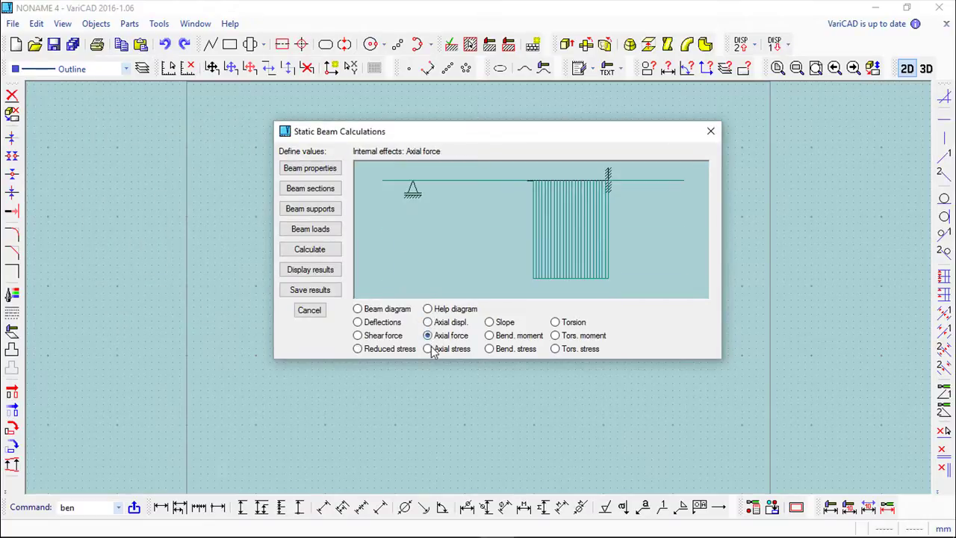
{"action": "left_click", "coordinate": [429, 350]}
{"action": "left_click", "coordinate": [490, 323]}
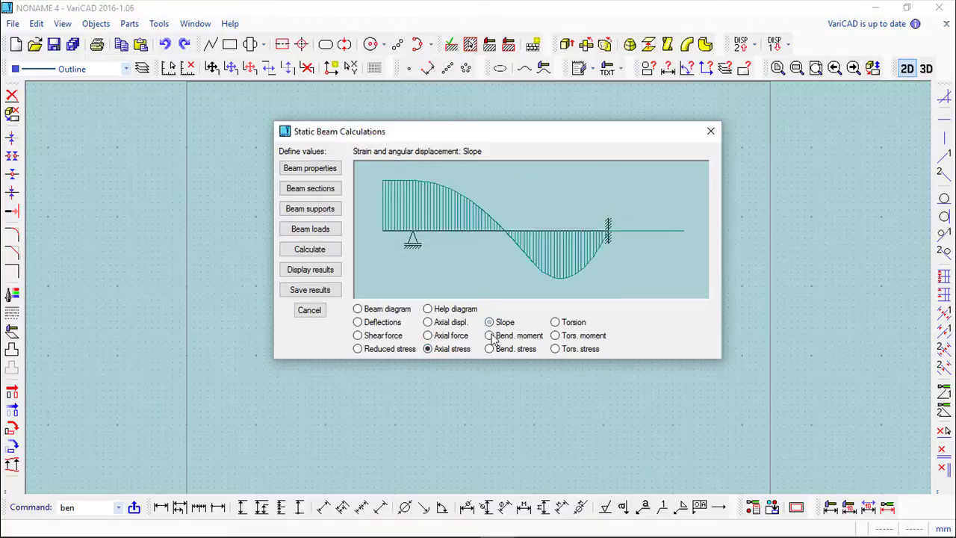
{"action": "left_click", "coordinate": [489, 336]}
{"action": "left_click", "coordinate": [489, 349]}
{"action": "left_click", "coordinate": [556, 322]}
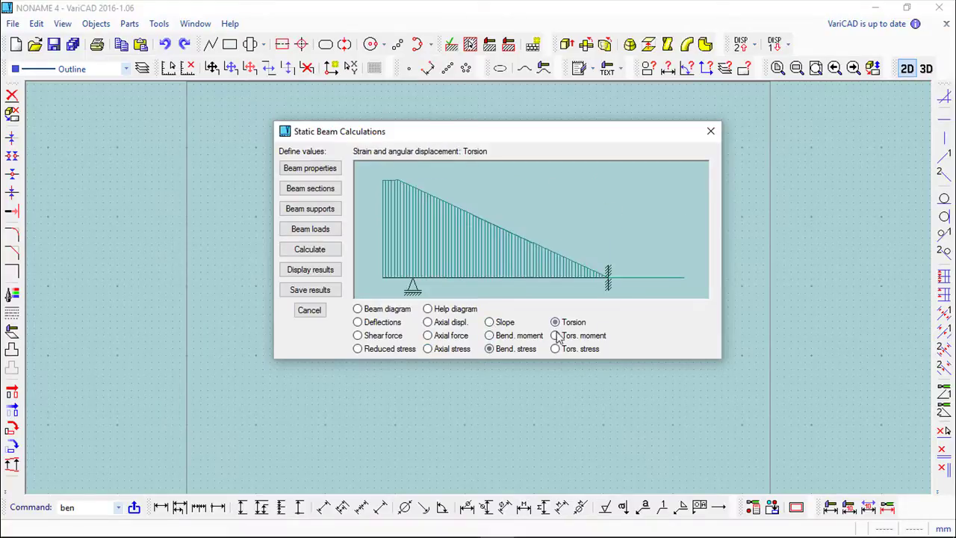
{"action": "left_click", "coordinate": [557, 336]}
{"action": "left_click", "coordinate": [555, 348]}
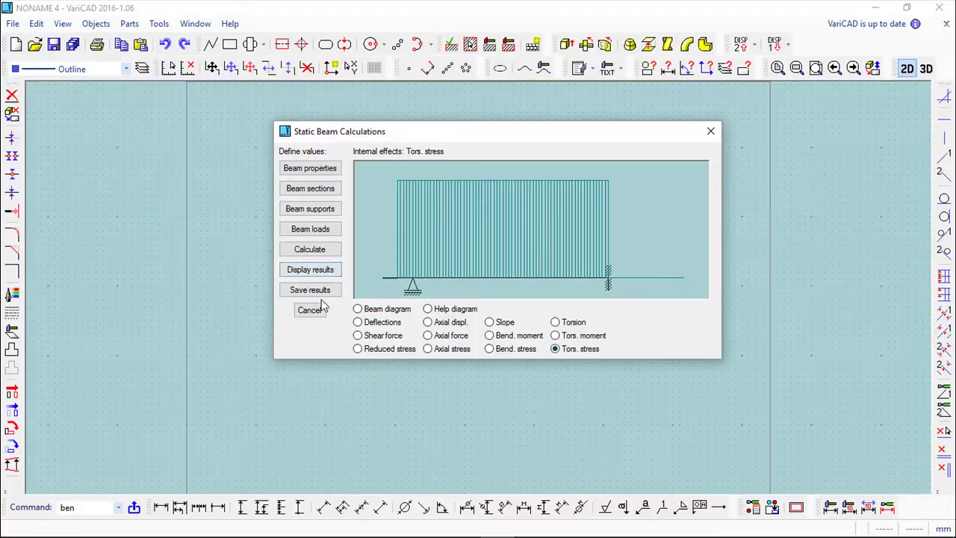
Step: Review the numeric result tables for reactions, strains, internal effects and stresses, and close them
{"action": "left_click", "coordinate": [314, 271]}
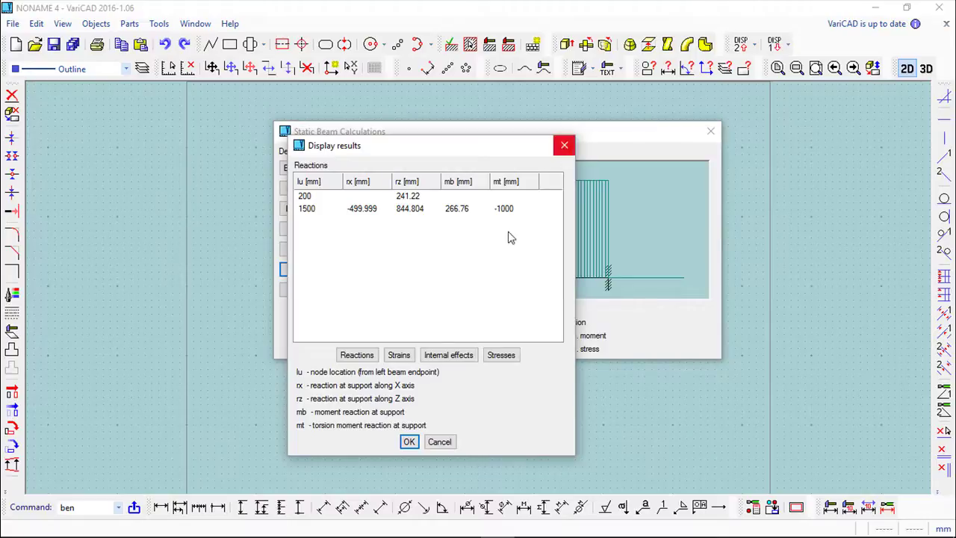
{"action": "left_click", "coordinate": [401, 357]}
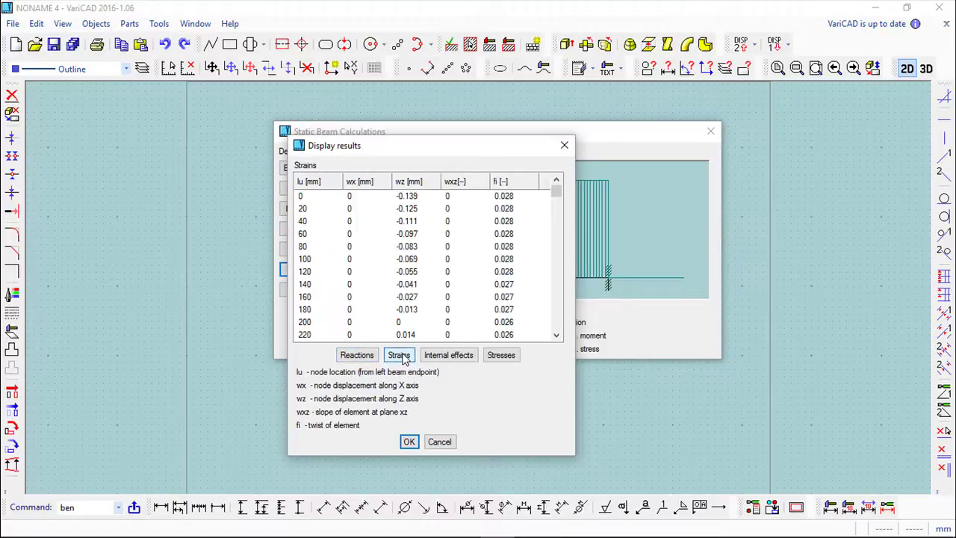
{"action": "left_click", "coordinate": [437, 358]}
{"action": "left_click", "coordinate": [506, 357]}
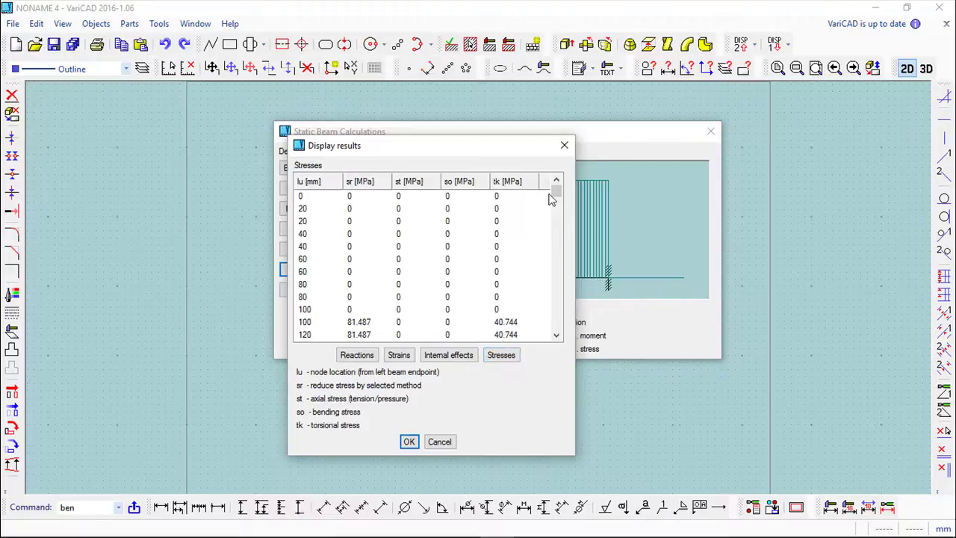
{"action": "left_click", "coordinate": [564, 145]}
Step: Check the file output options for the calculation results without saving, and finish the beam calculation
{"action": "left_click", "coordinate": [310, 290]}
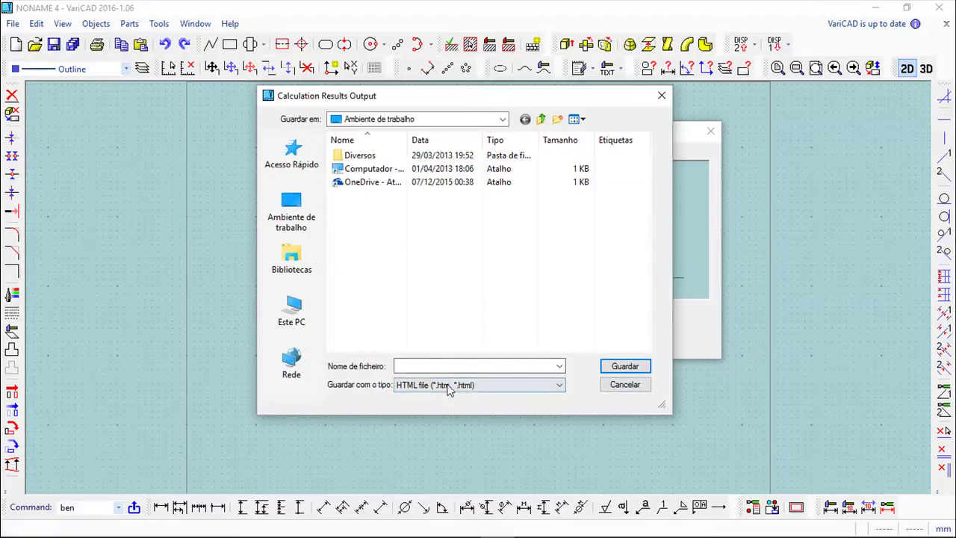
{"action": "left_click", "coordinate": [624, 384]}
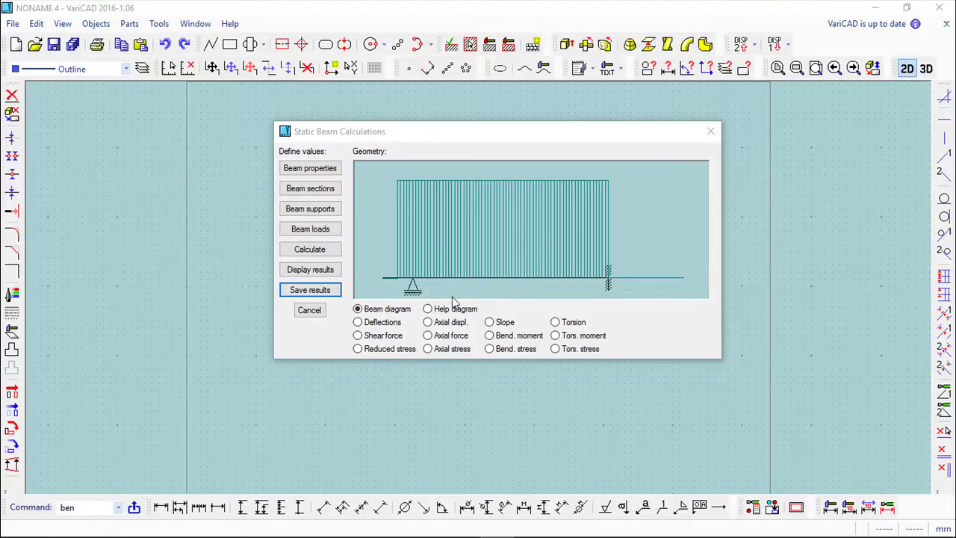
{"action": "left_click", "coordinate": [311, 311]}
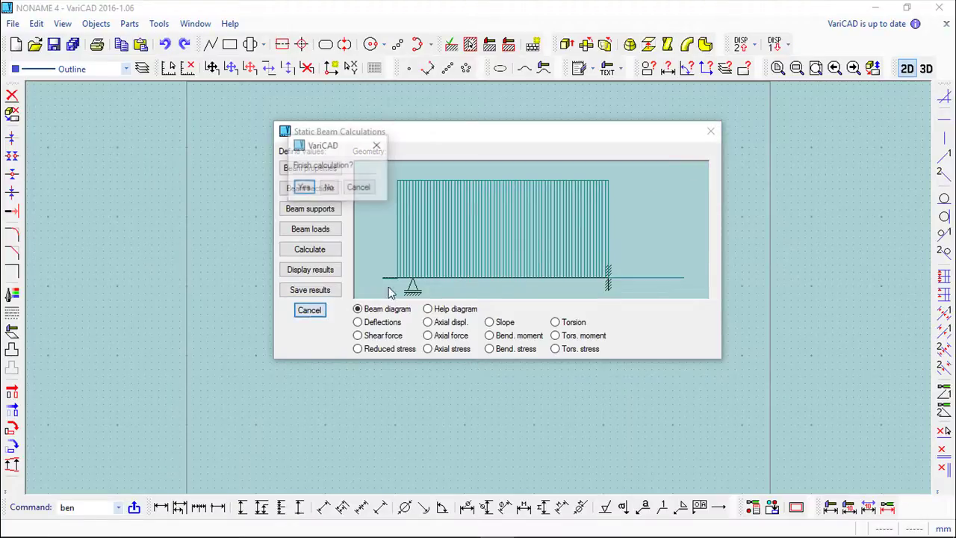
{"action": "left_click", "coordinate": [303, 188]}
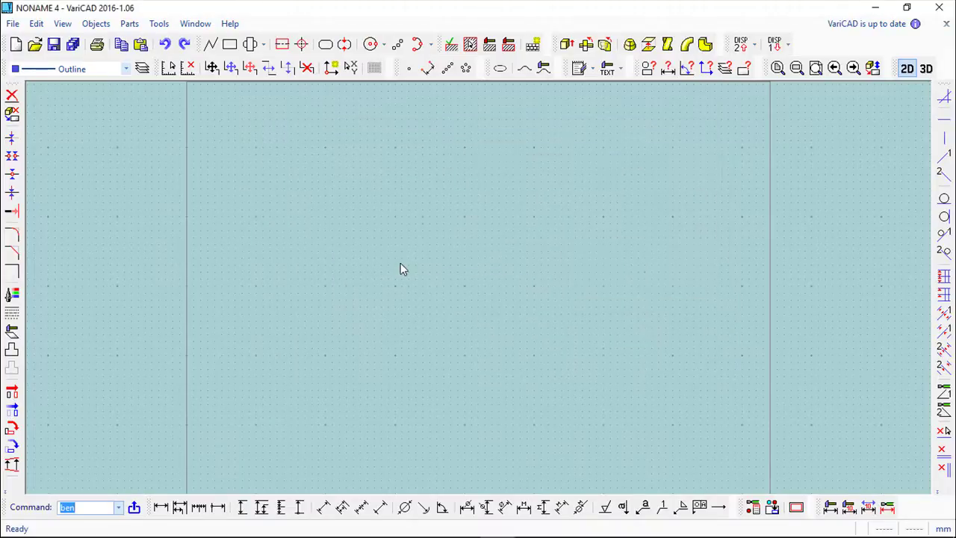